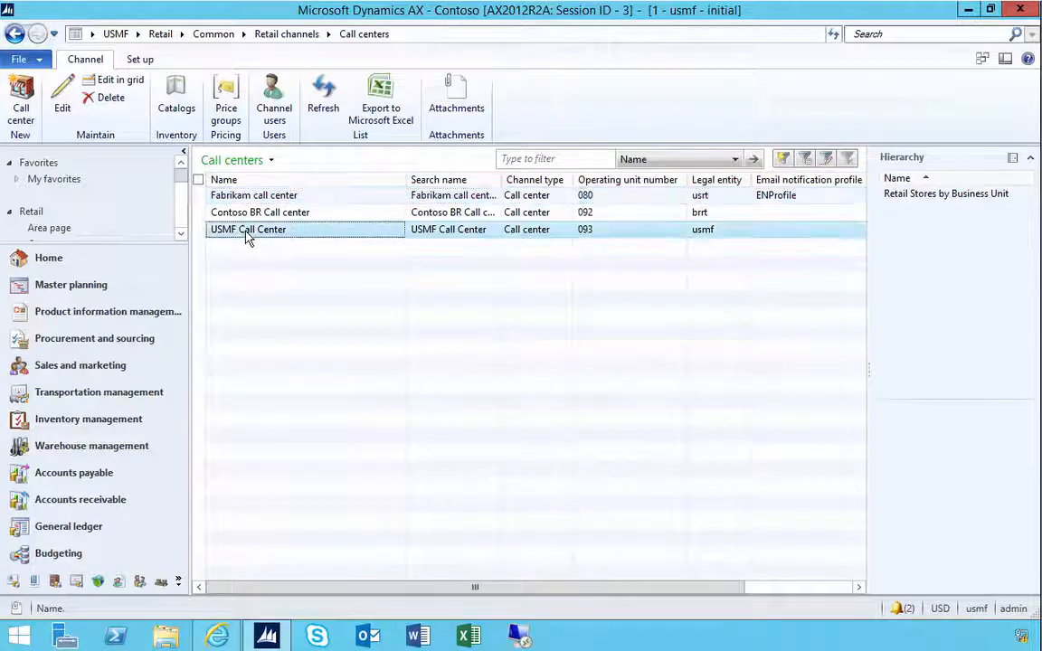
- Open the USMF Call Center record's details, then switch back to the main workspace window
left_click(61, 95)
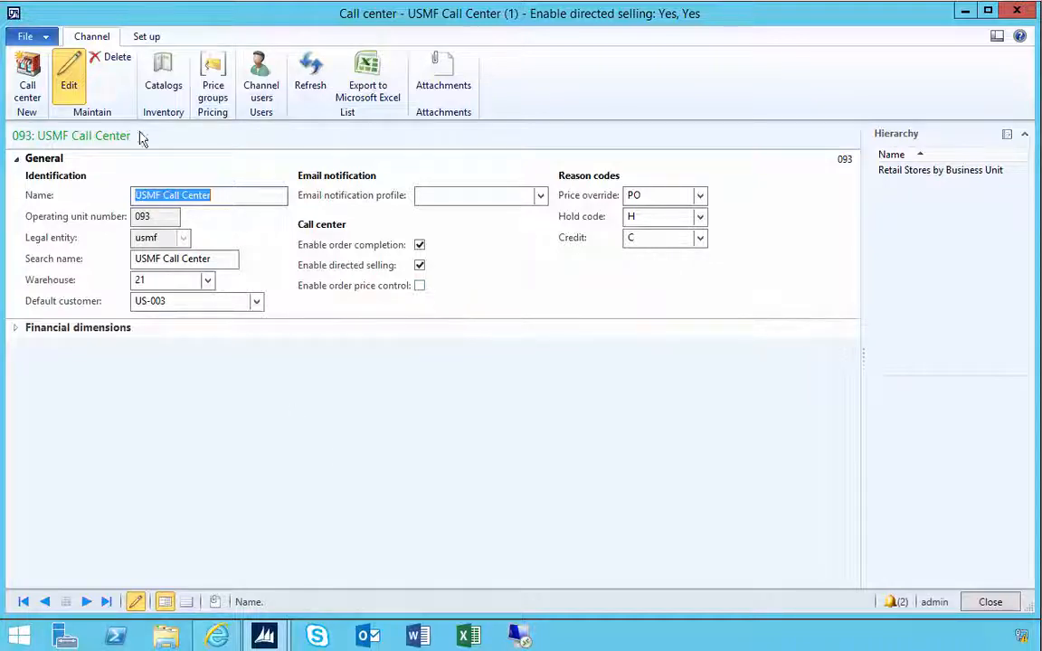
left_click(264, 636)
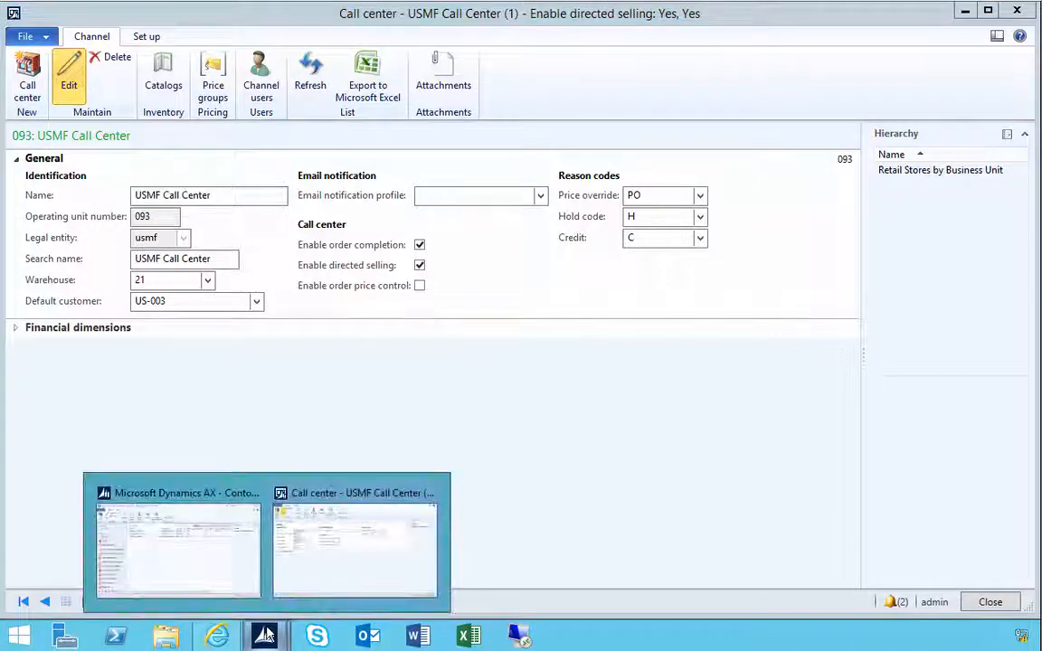
left_click(186, 570)
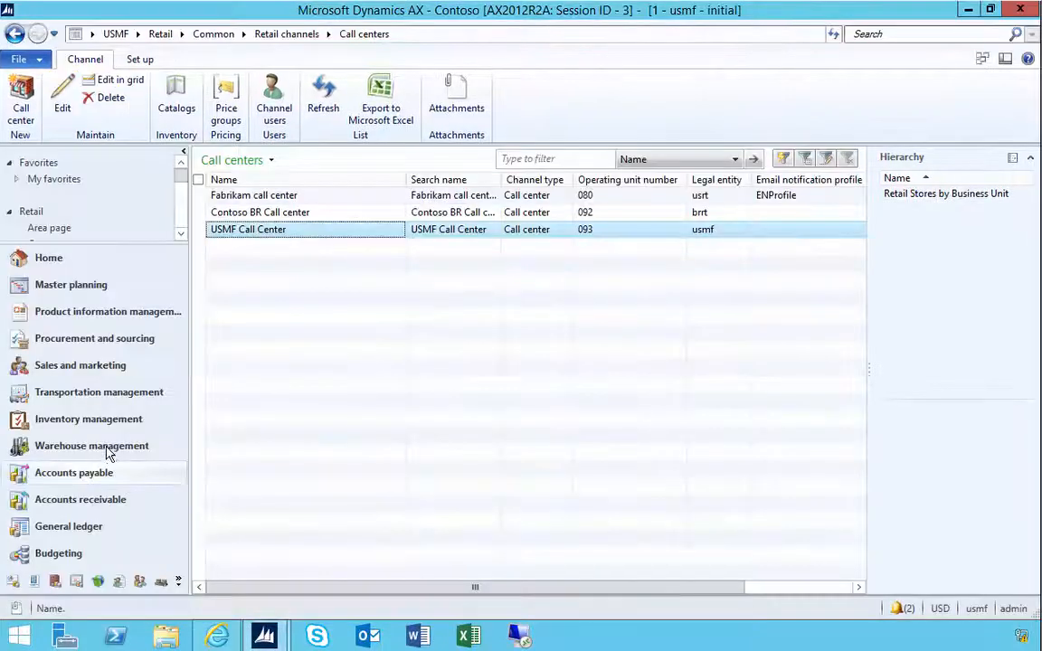
- Open Released products under Product information management and filter the list by item number X103
left_click(100, 318)
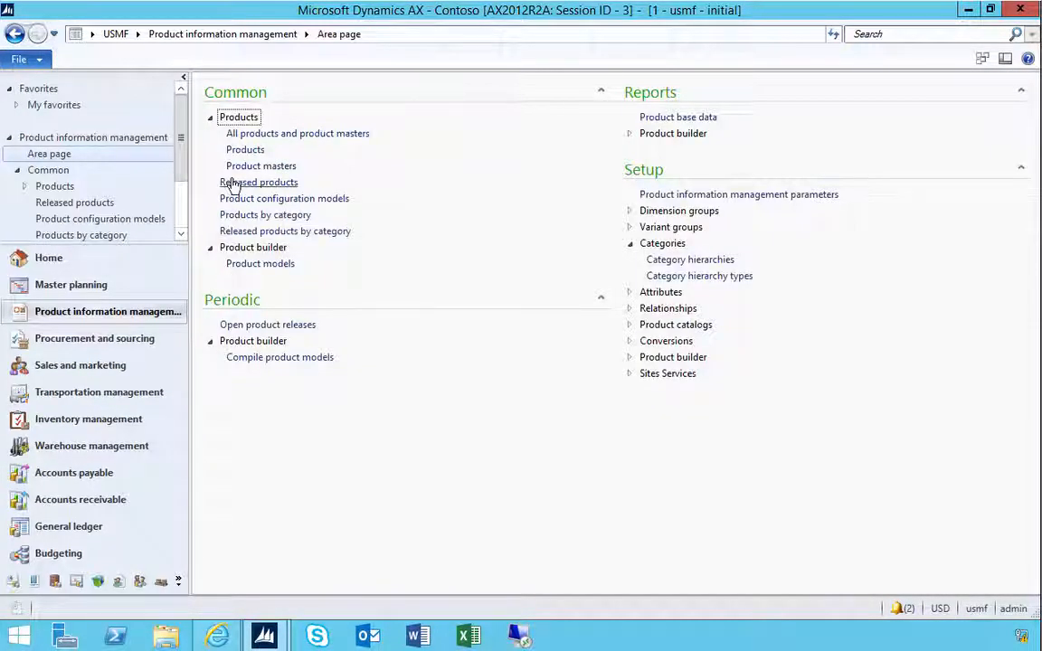
left_click(231, 182)
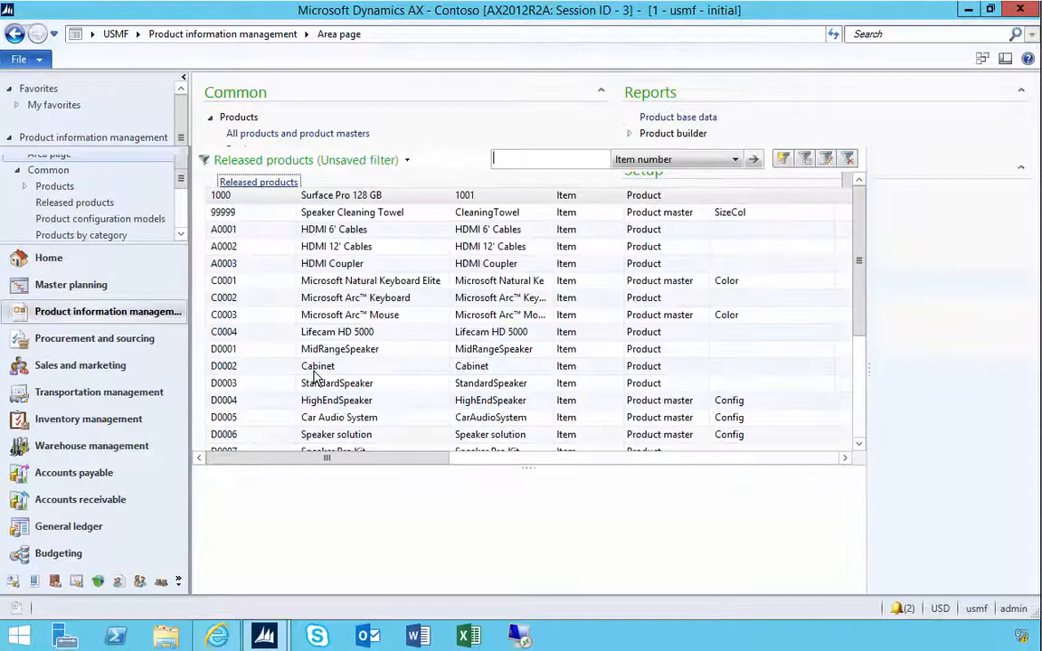
right_click(240, 321)
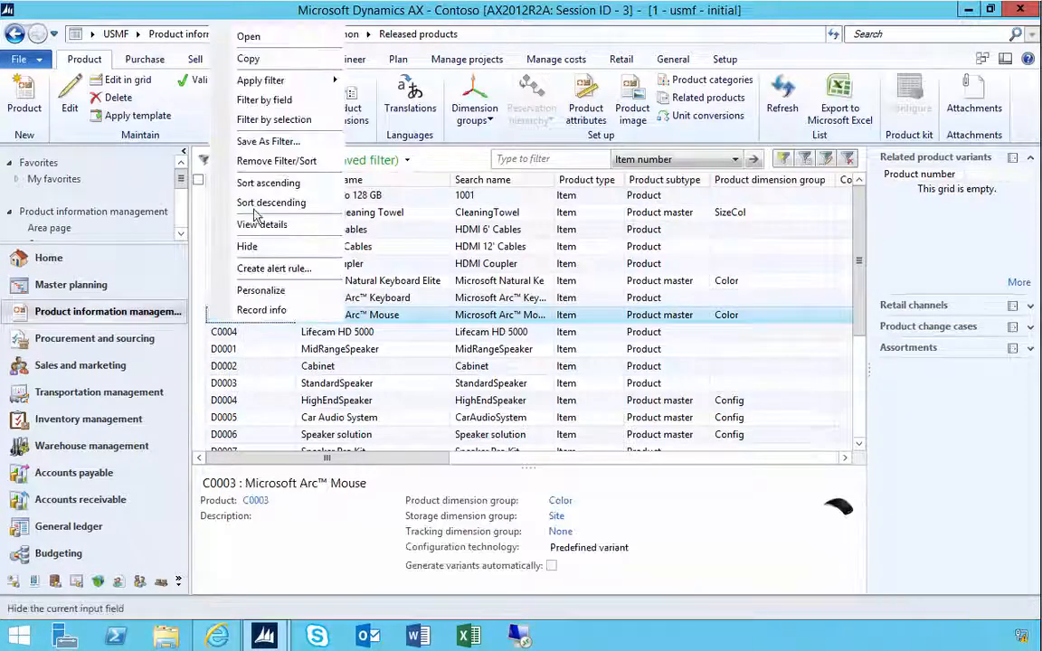
left_click(257, 108)
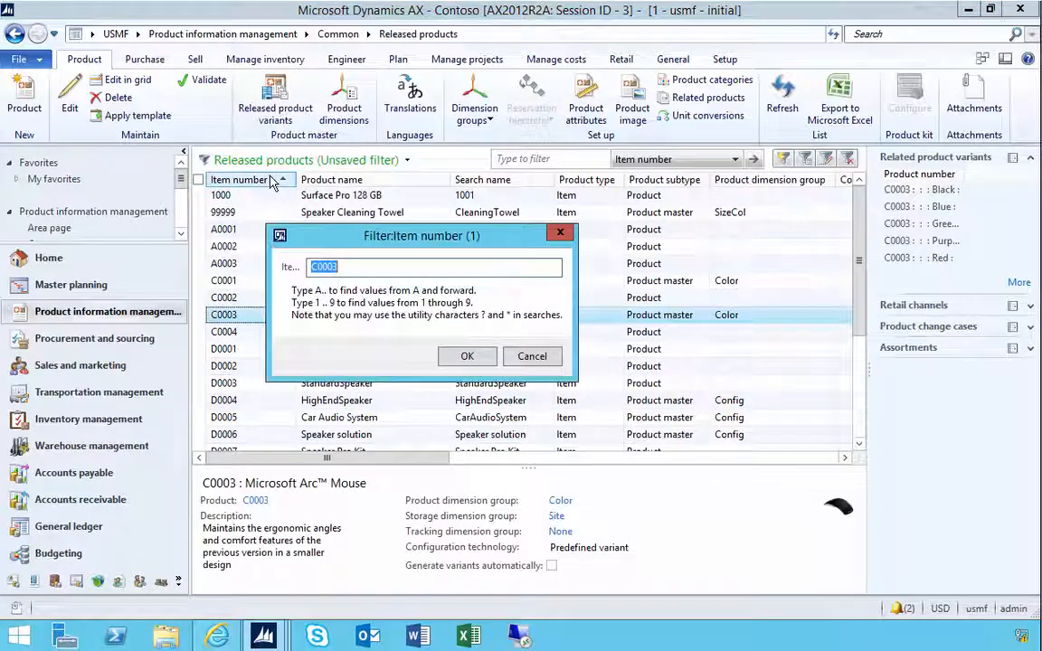
key("Return")
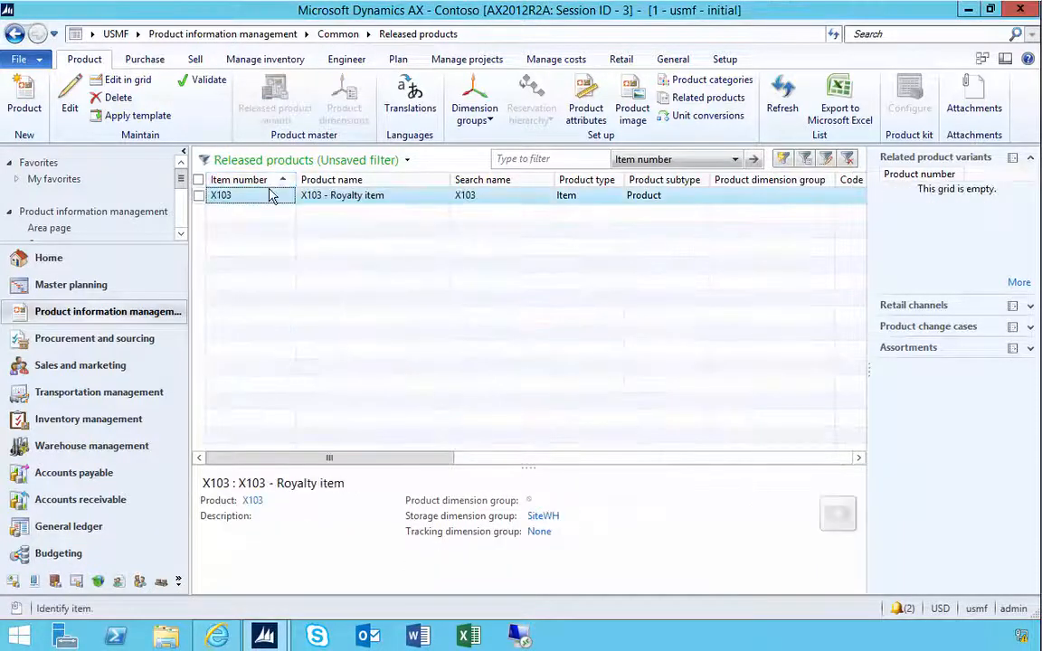
- Open the X103 Royalty item details and examine its Sell settings and base sales price
left_click(70, 110)
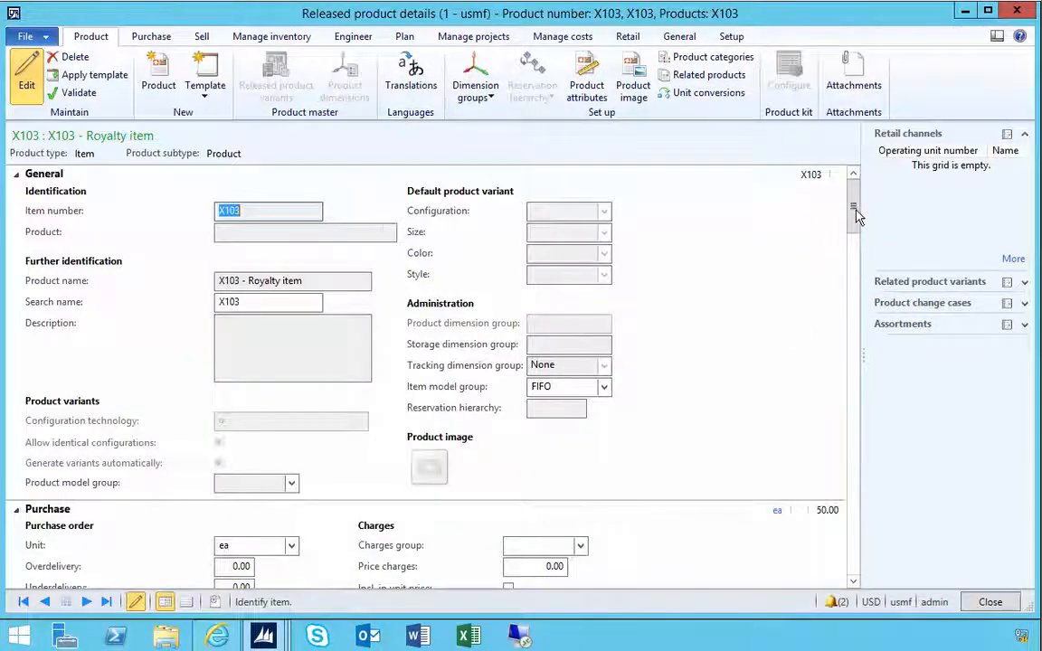
left_click_drag(854, 209, 852, 331)
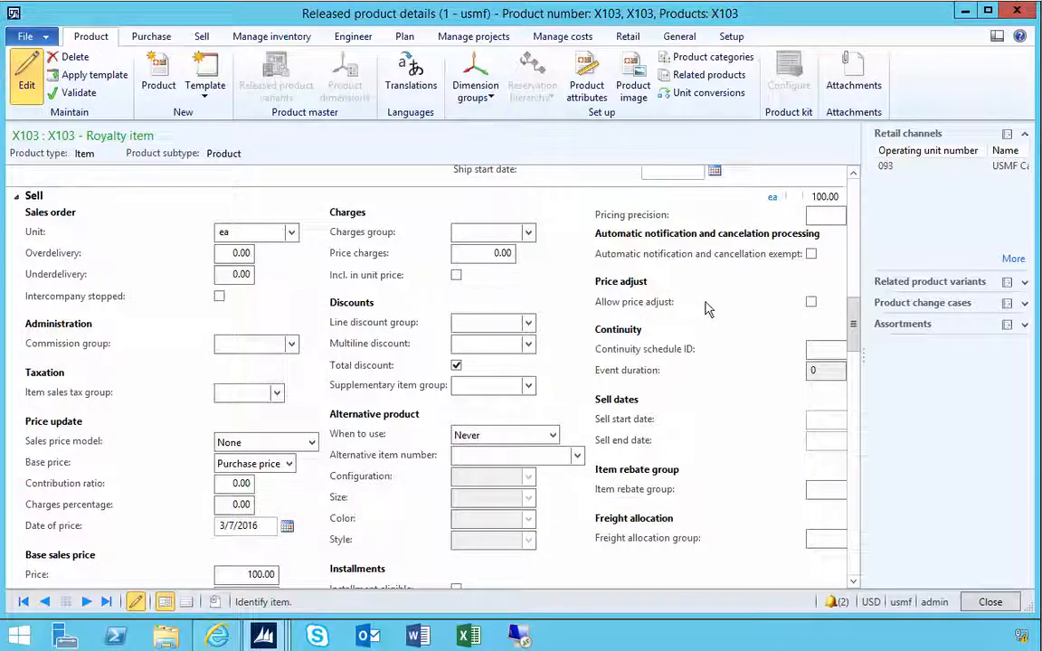
left_click(28, 78)
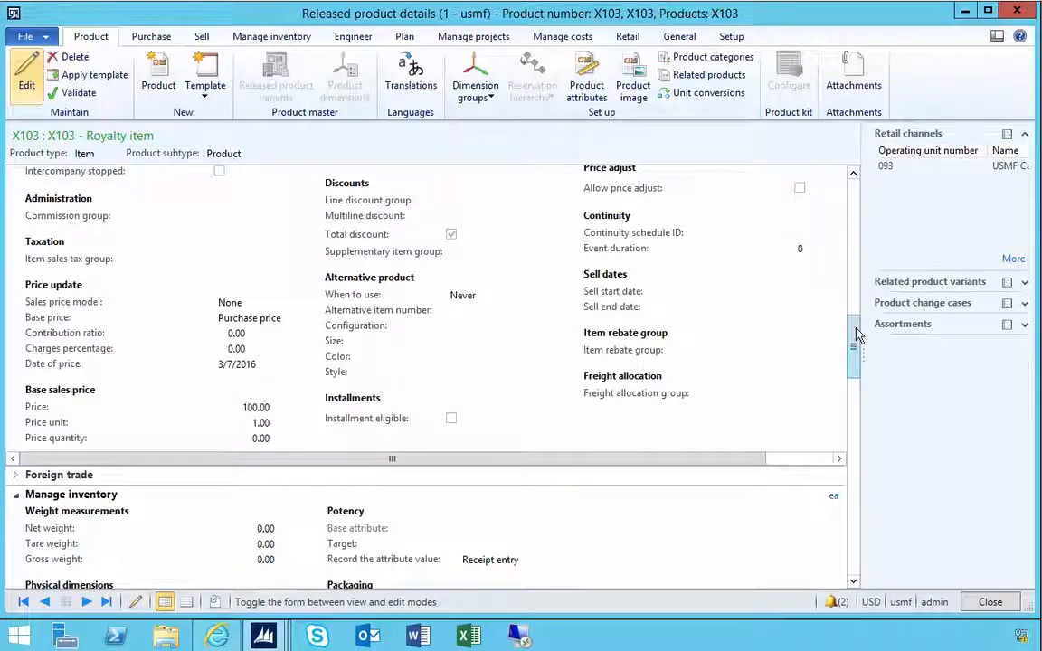
left_click_drag(859, 336, 856, 291)
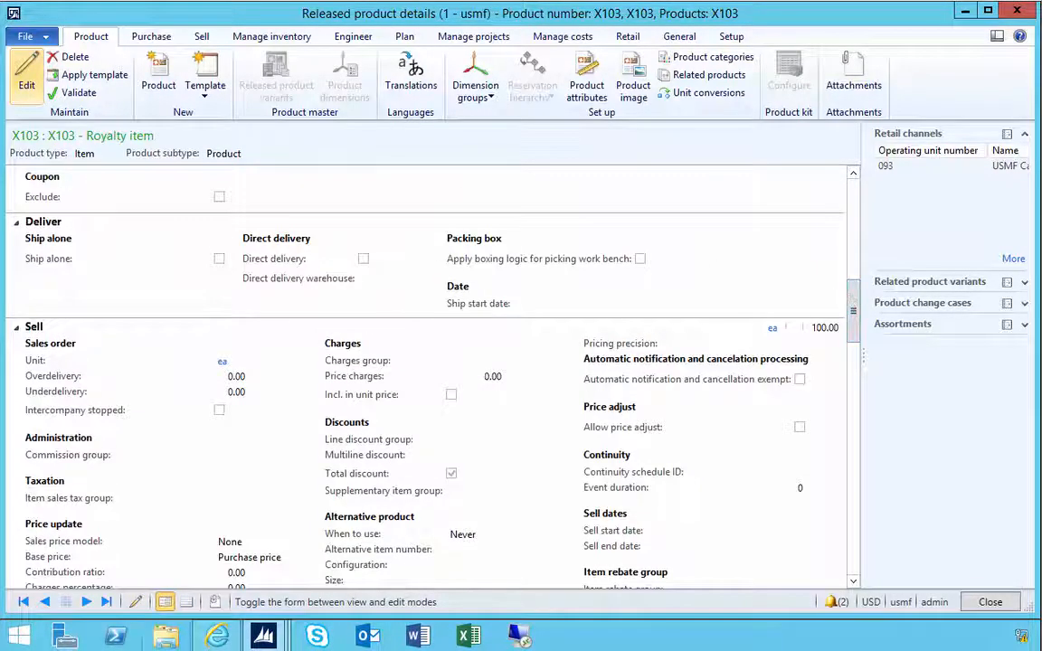
- Review the USMF Call Center window's settings, then return to the main workspace window
mouse_move(264, 637)
left_click(256, 579)
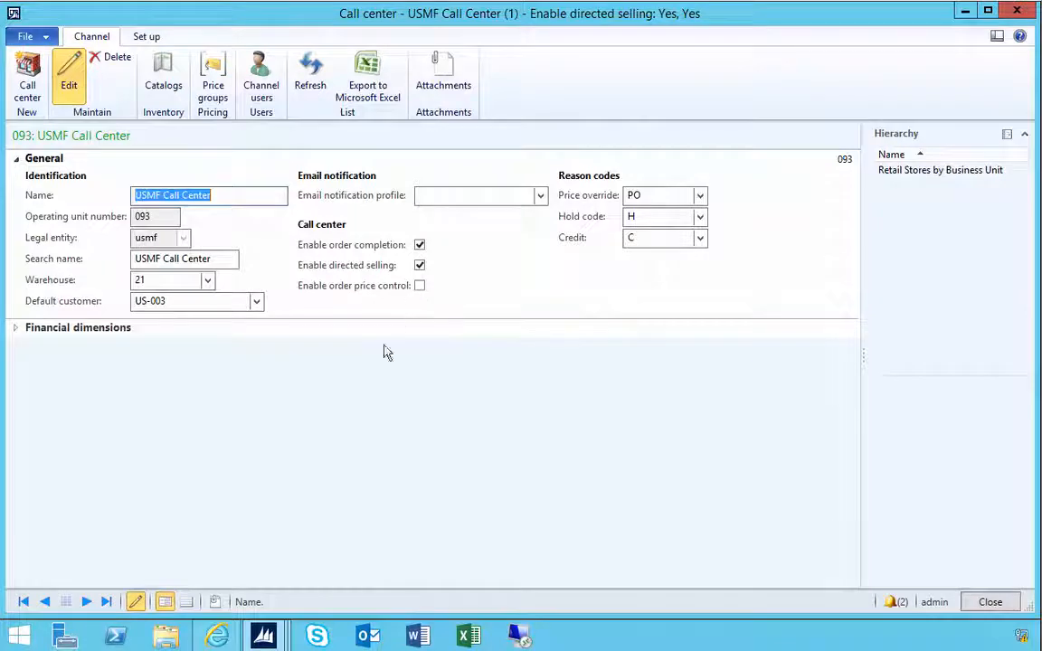
left_click(263, 636)
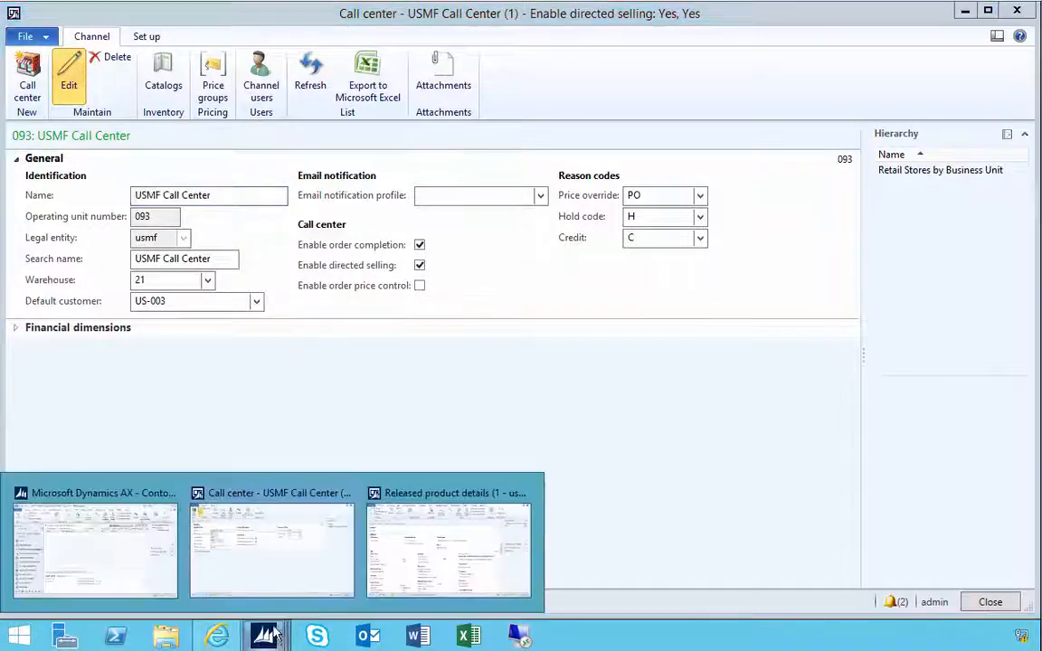
left_click(129, 578)
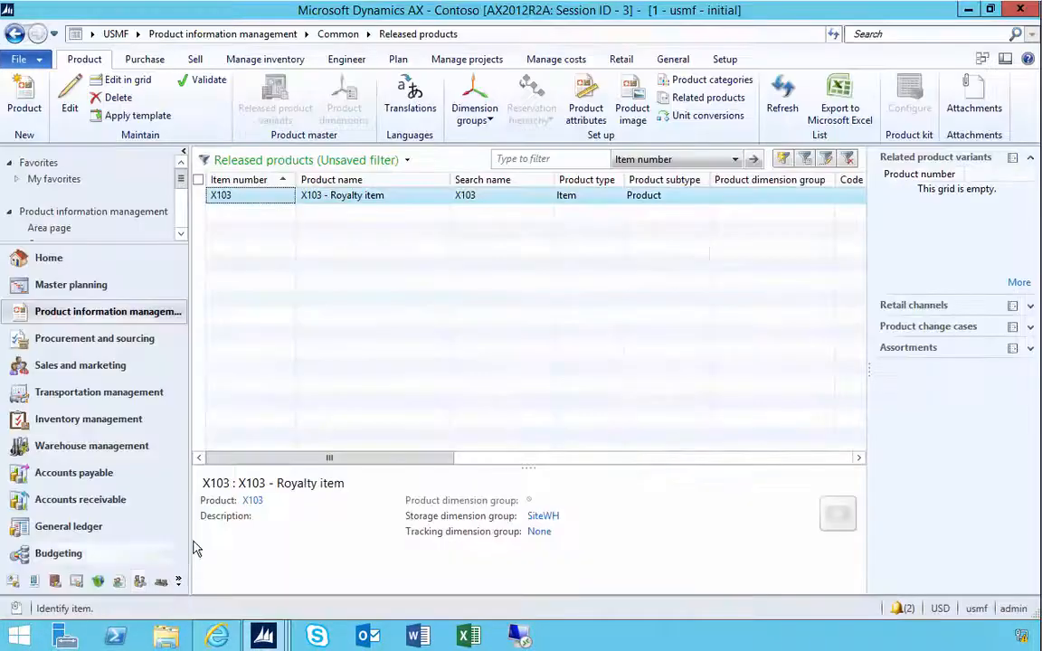
- Open Customer service from the Call center module's journals
left_click(177, 582)
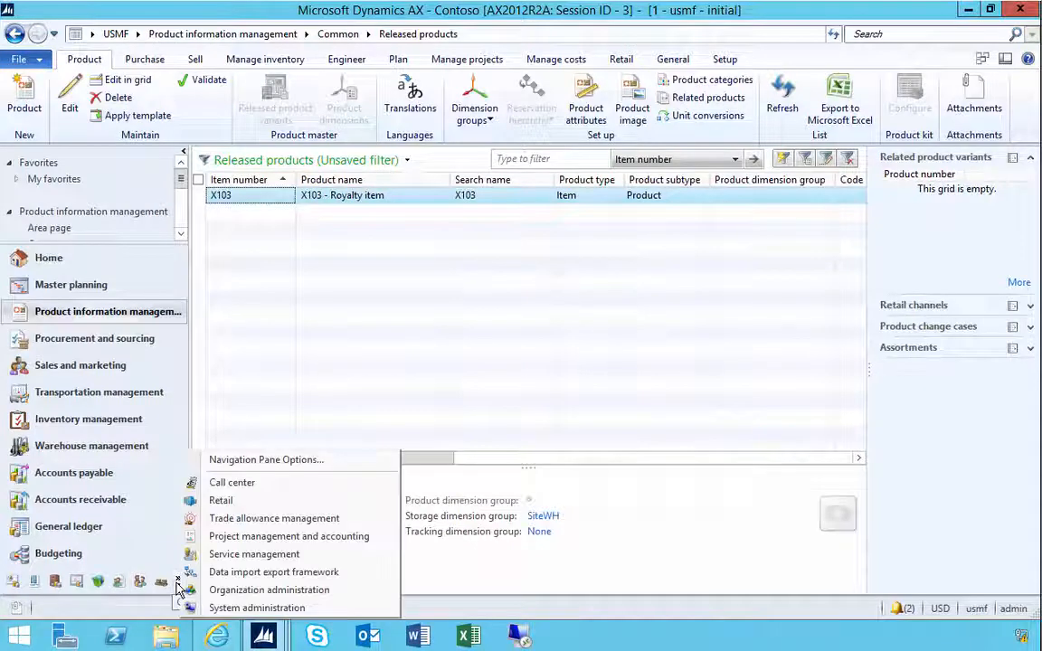
left_click(217, 492)
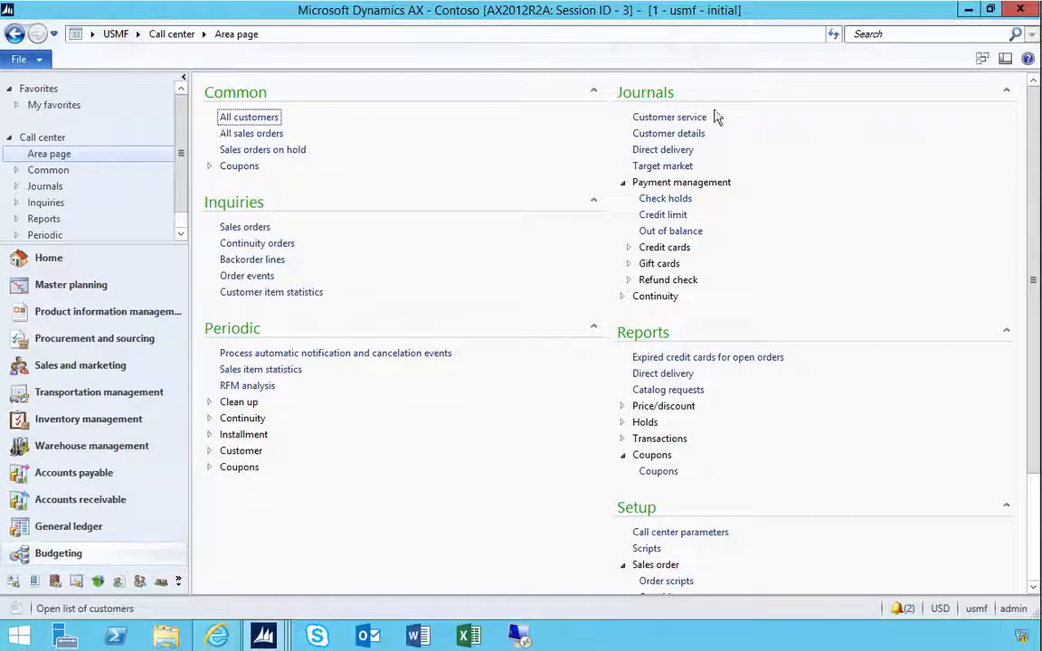
left_click(674, 119)
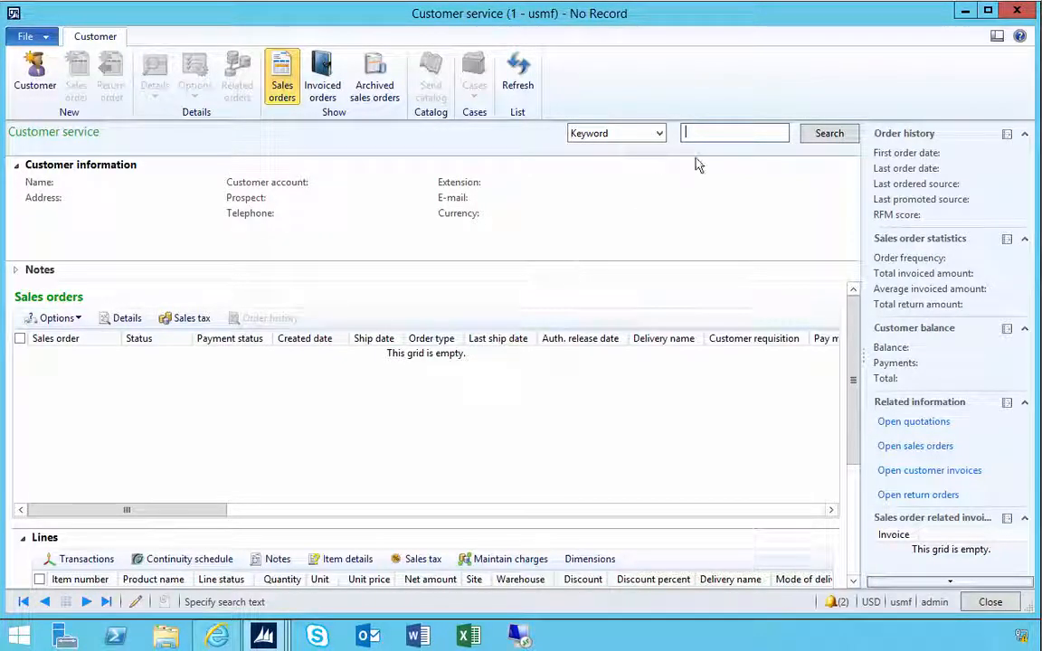
- Search customers by the keyword forest and select the Forest Wholesales customer in Los Angeles
type("fore")
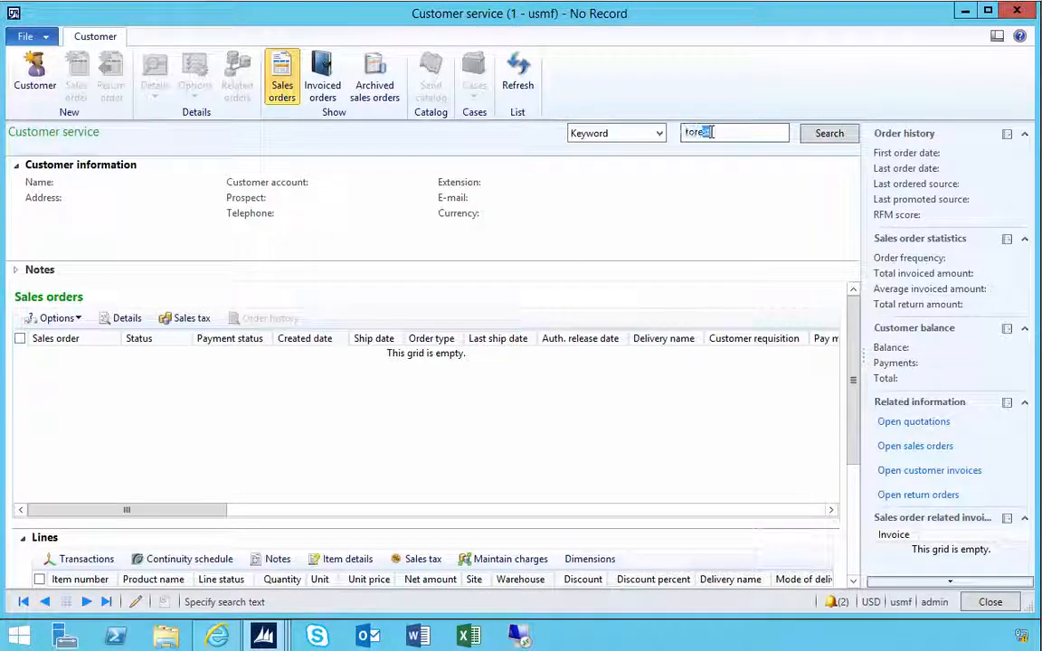
type("st")
key("BackSpace")
key("BackSpace")
key("BackSpace")
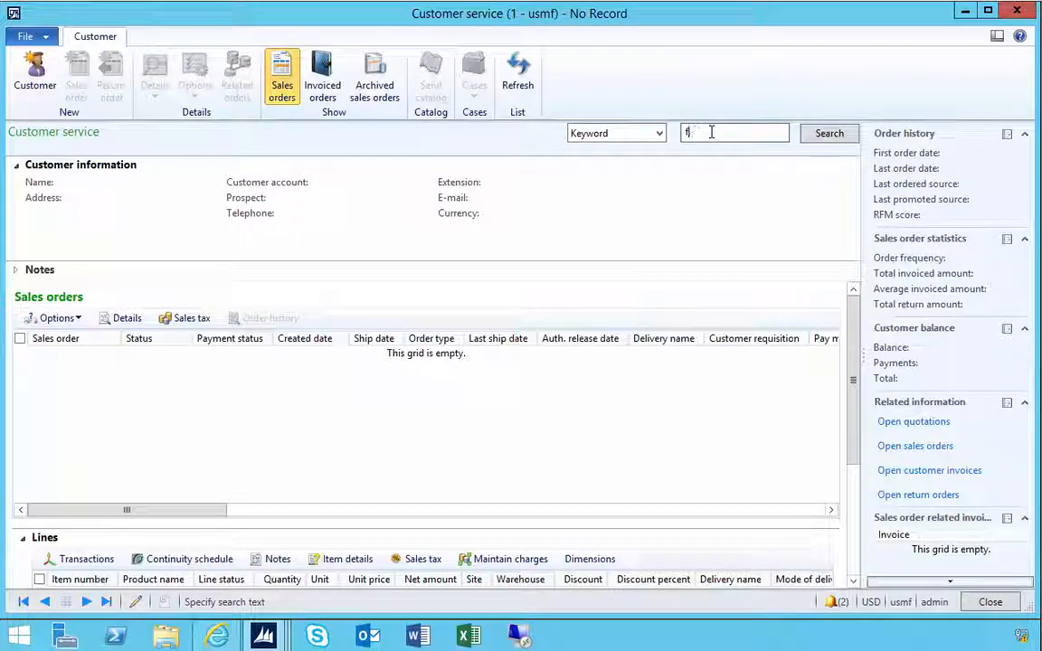
type("orest")
key("Return")
left_click(239, 282)
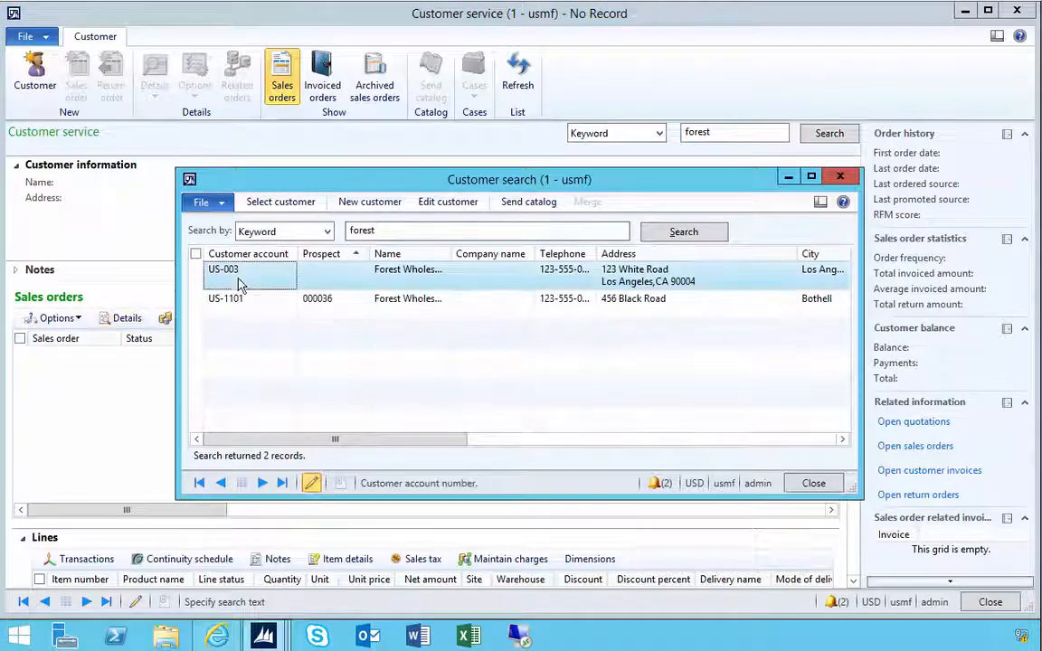
left_click(281, 202)
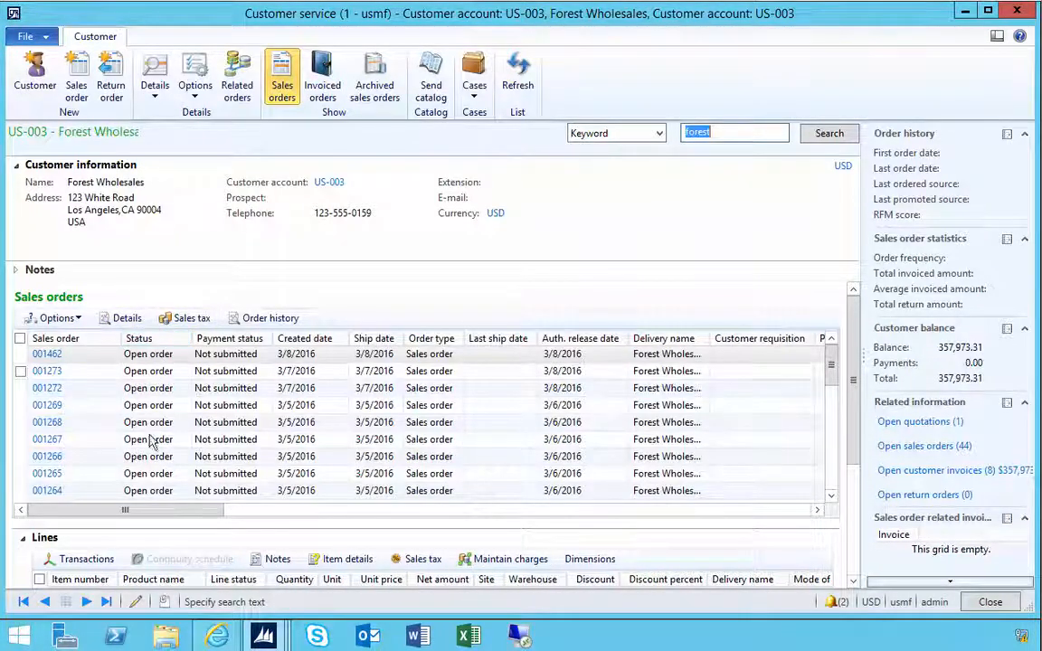
- Create a new sales order for the customer and add a line for item X103
left_click(80, 91)
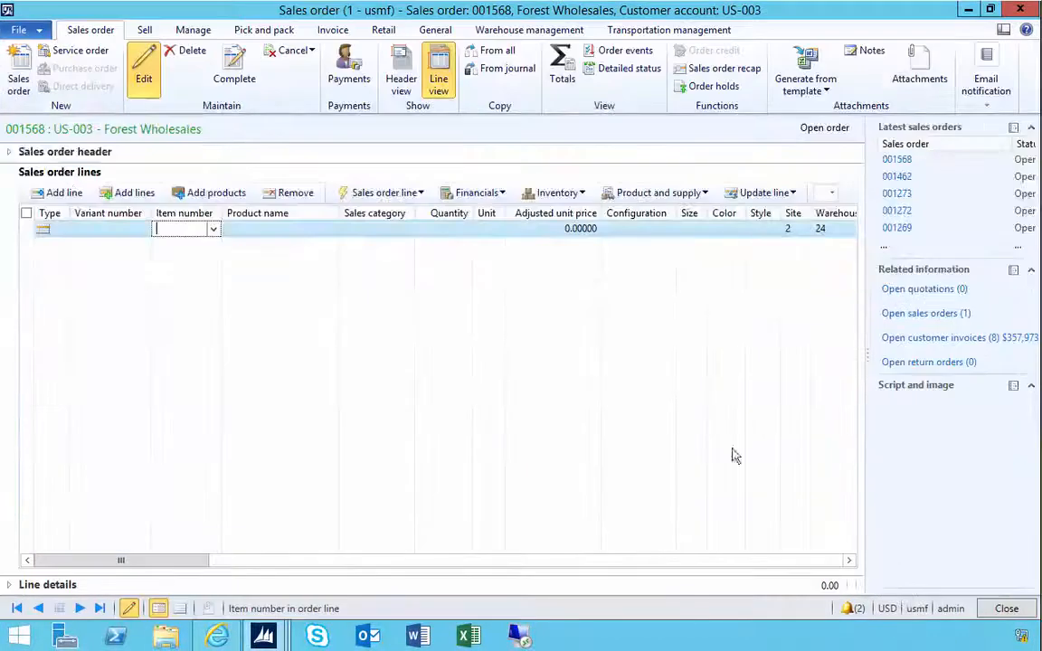
type("X103")
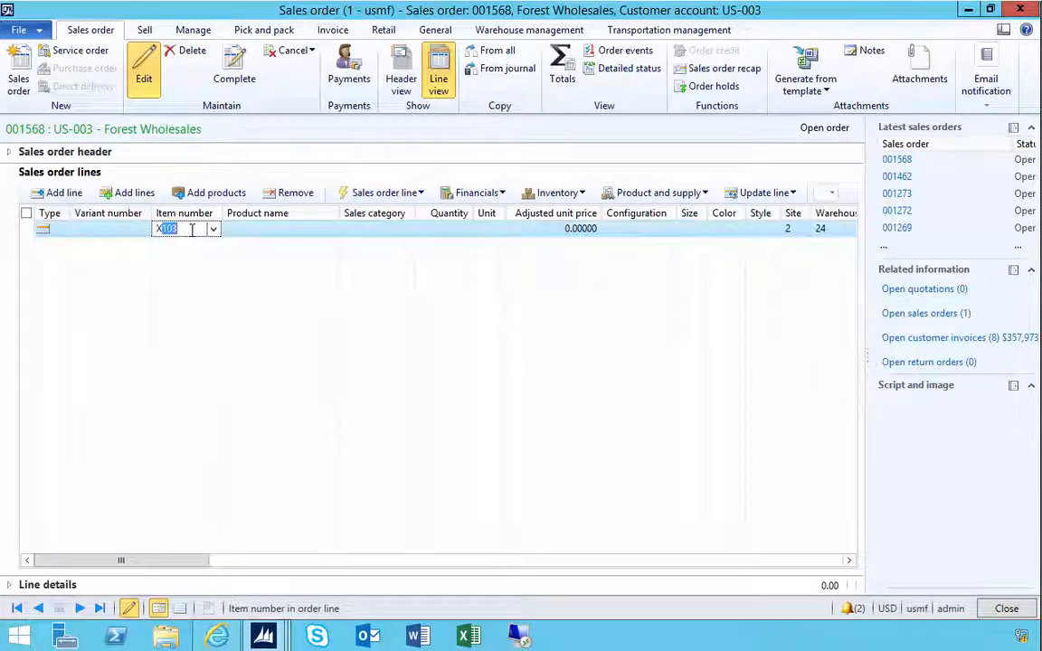
key("Tab")
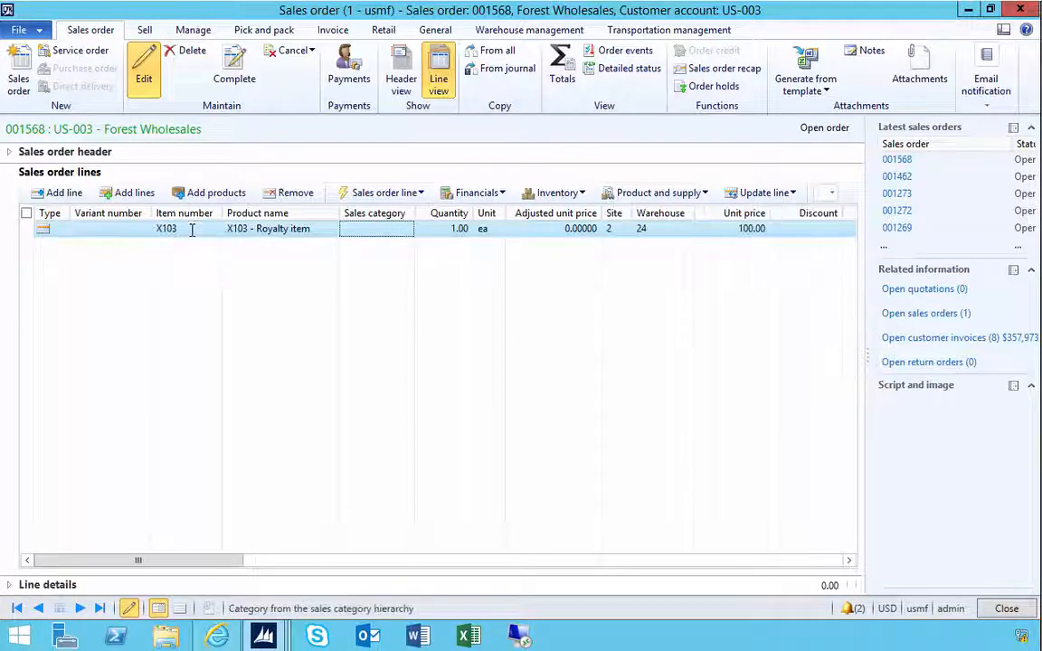
- Set the X103 line's unit price to 110
left_click(714, 229)
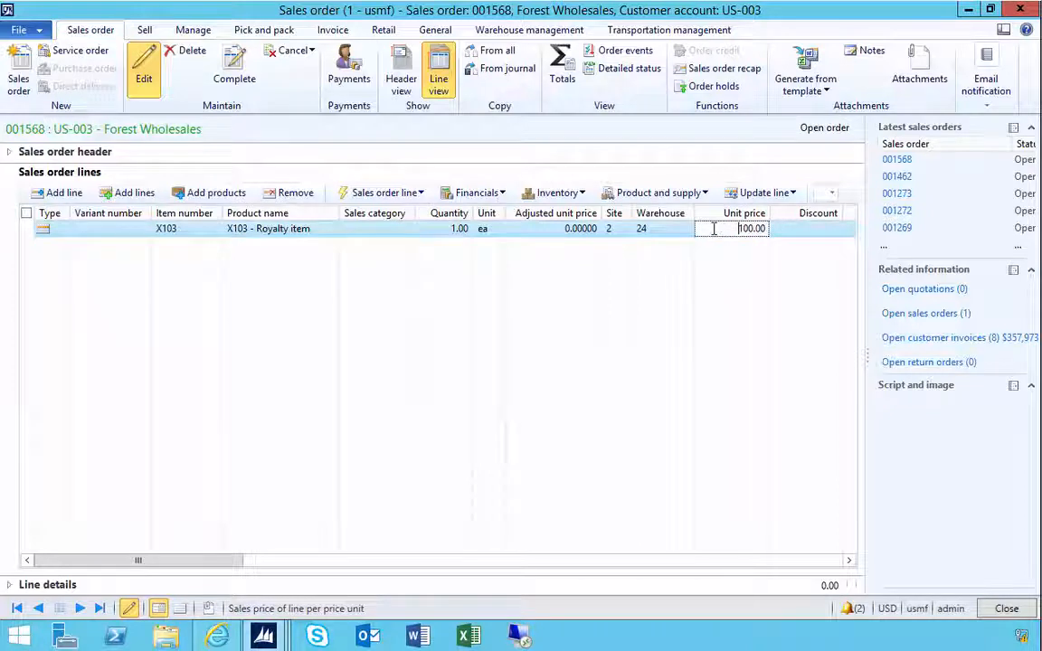
left_click_drag(714, 228, 786, 228)
key("BackSpace")
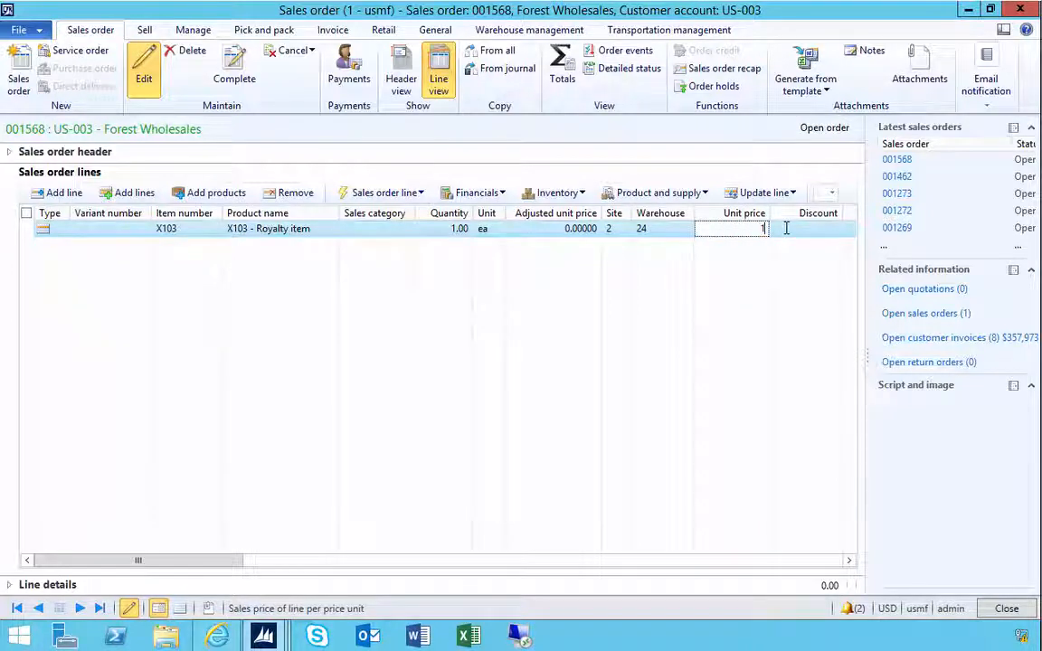
type("100")
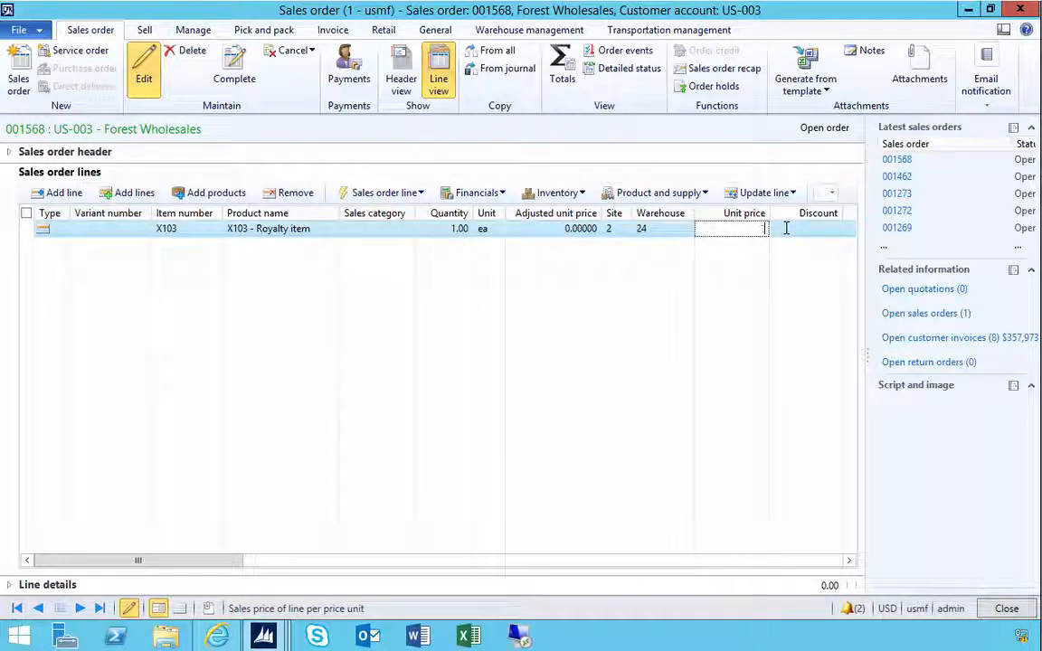
key("Tab")
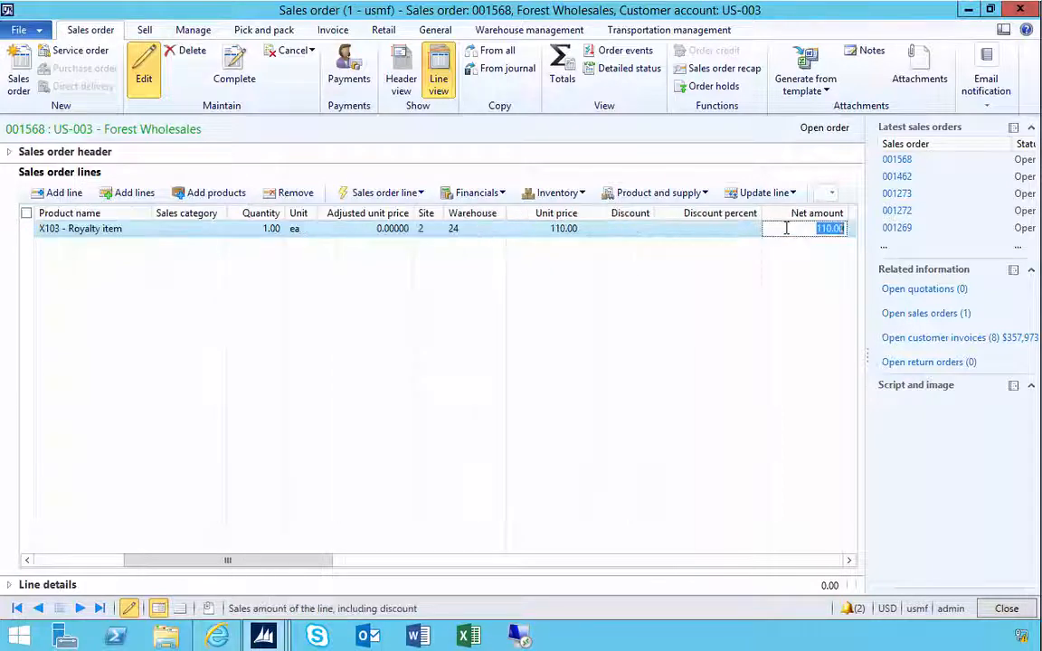
- Remove the X103 line from the sales order
left_click(557, 229)
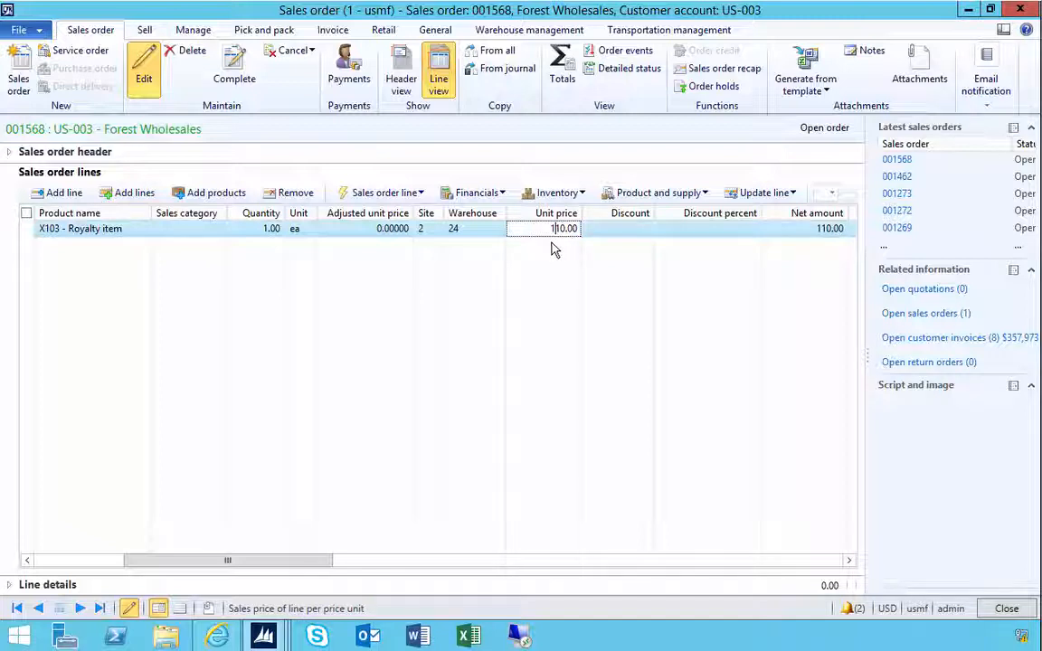
left_click(291, 193)
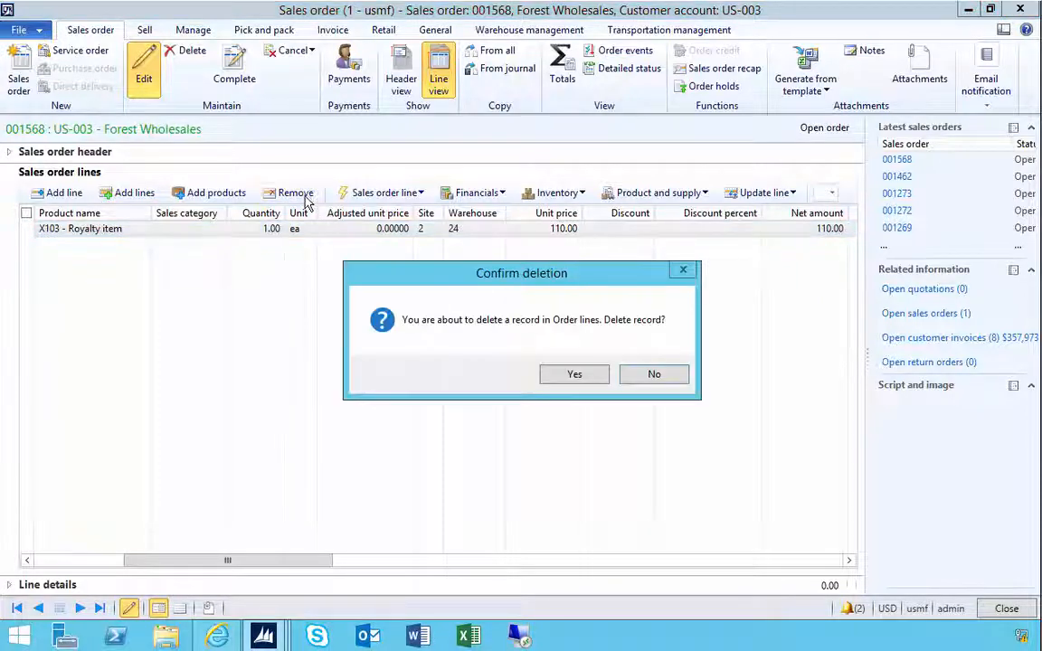
left_click(575, 382)
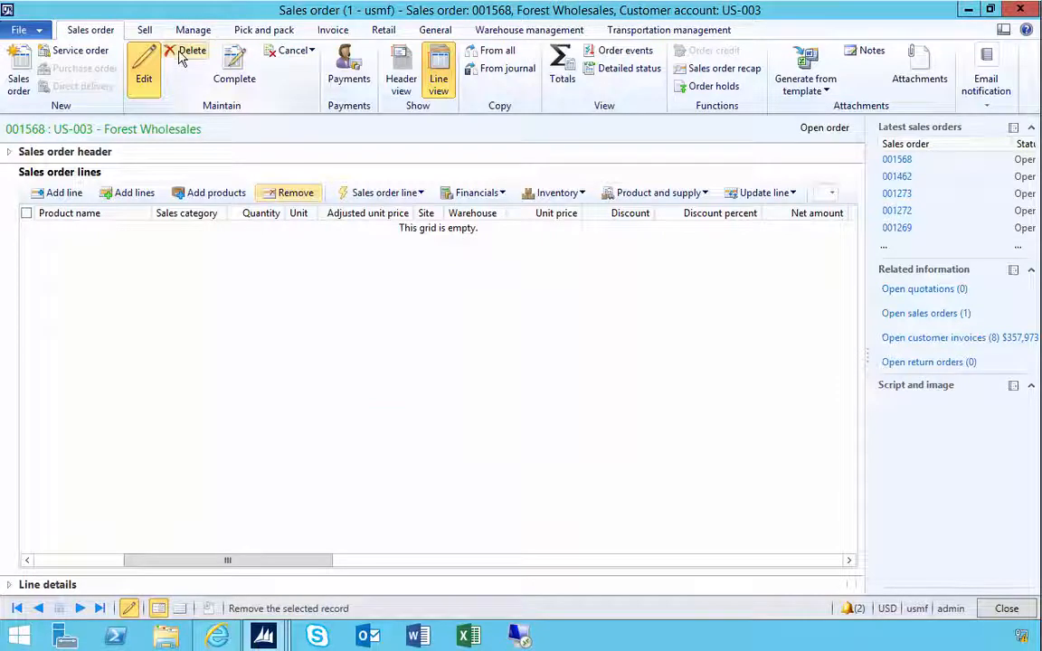
- Delete the empty sales order and close its window
left_click(181, 57)
left_click(596, 375)
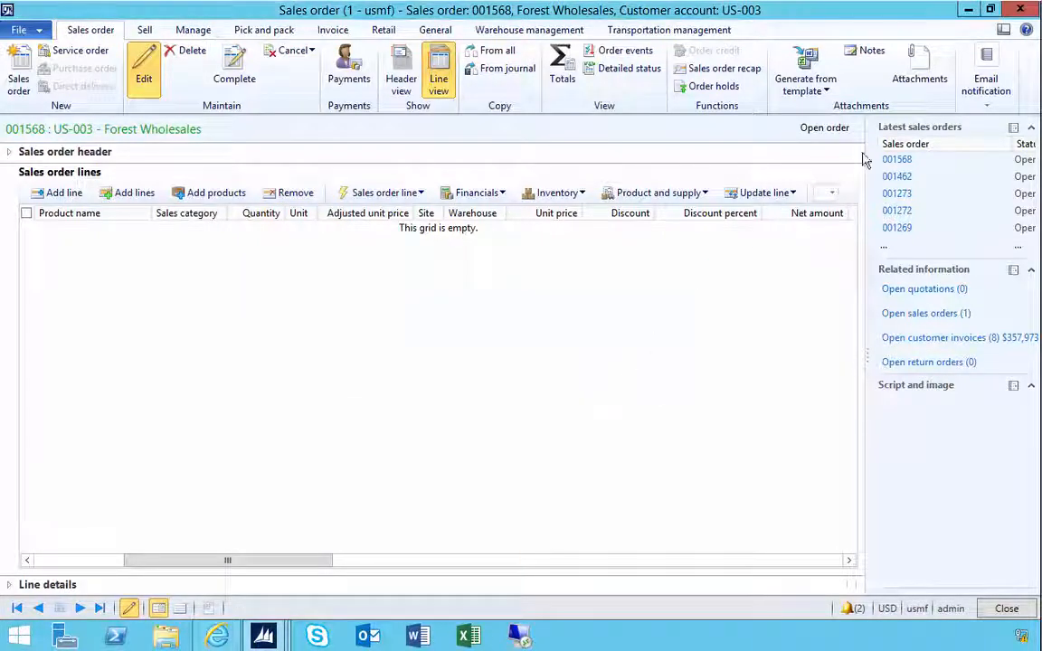
key("Escape")
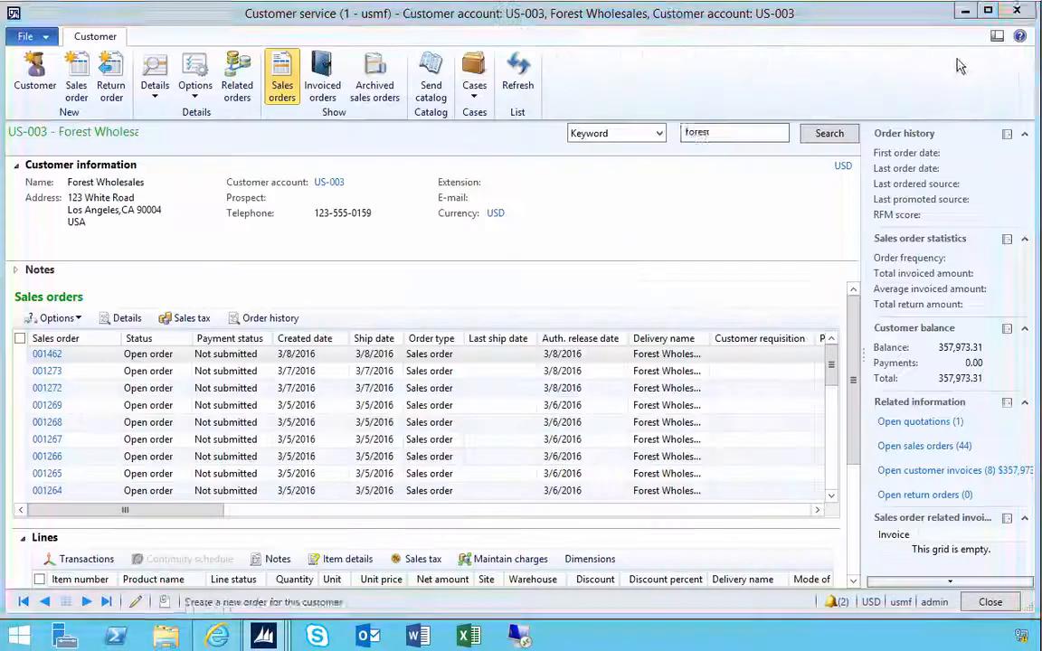
- Enable order price control in the USMF Call Center settings
left_click(263, 637)
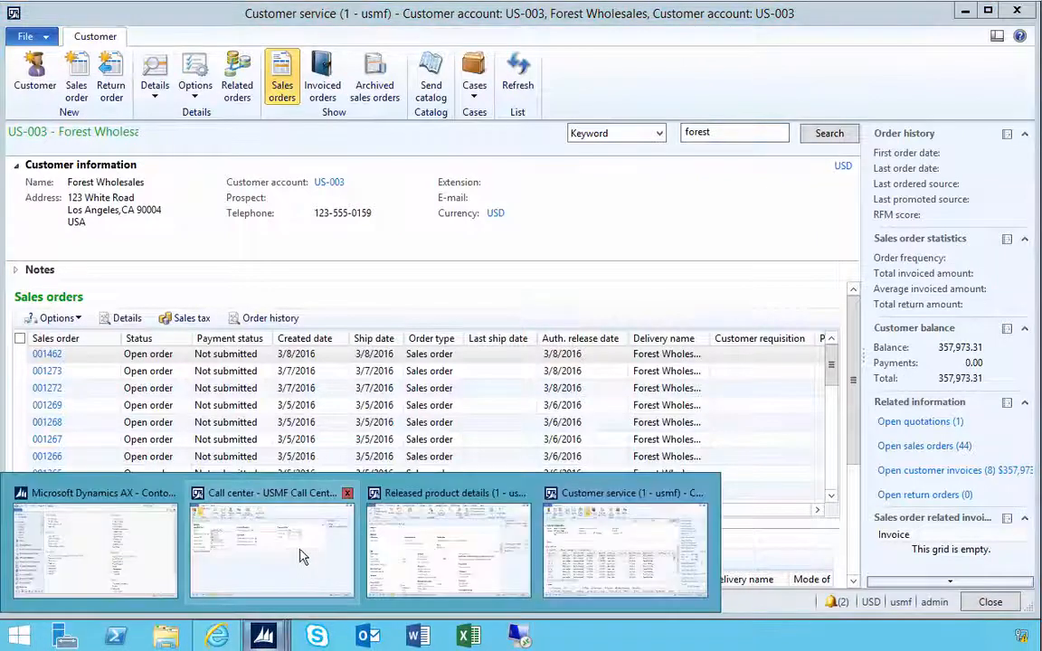
left_click(326, 552)
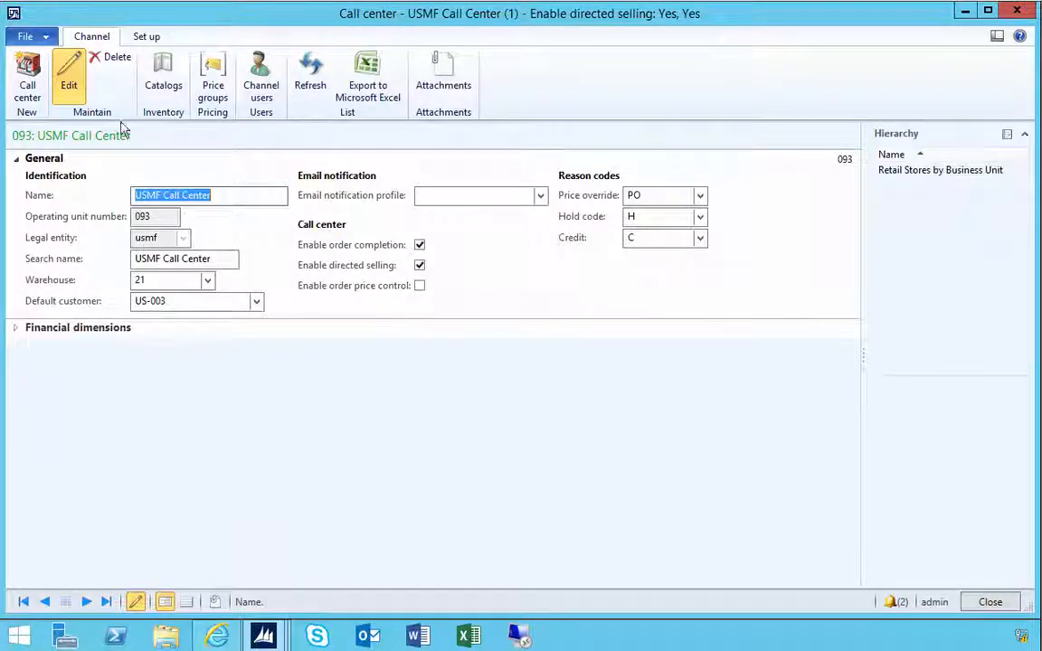
left_click(420, 286)
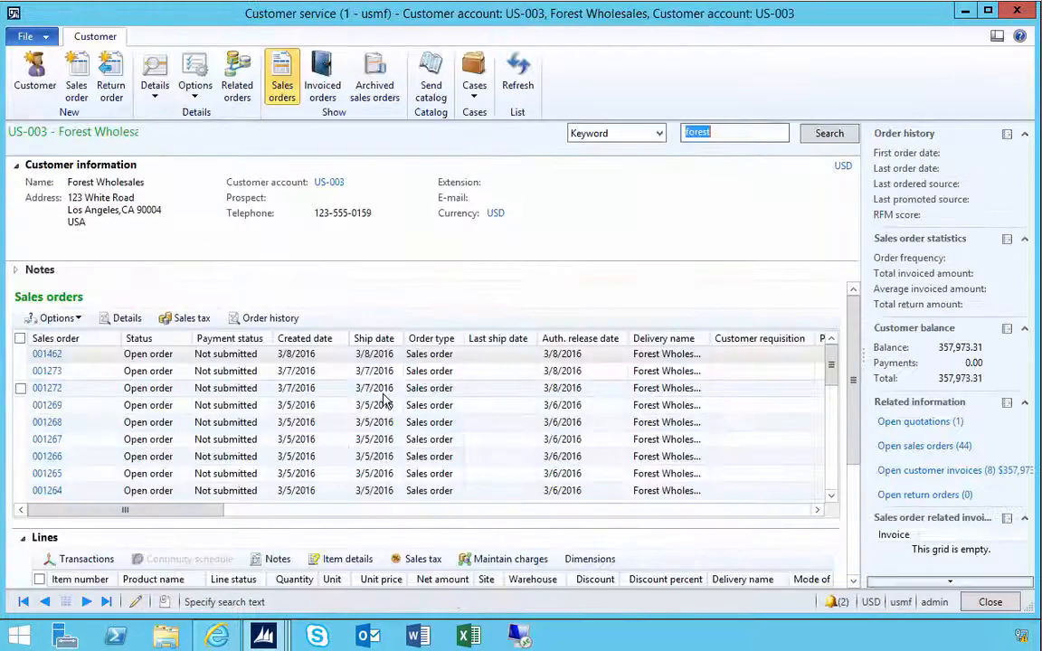
- Create a new sales order for the customer and add a line for item X103
mouse_move(280, 639)
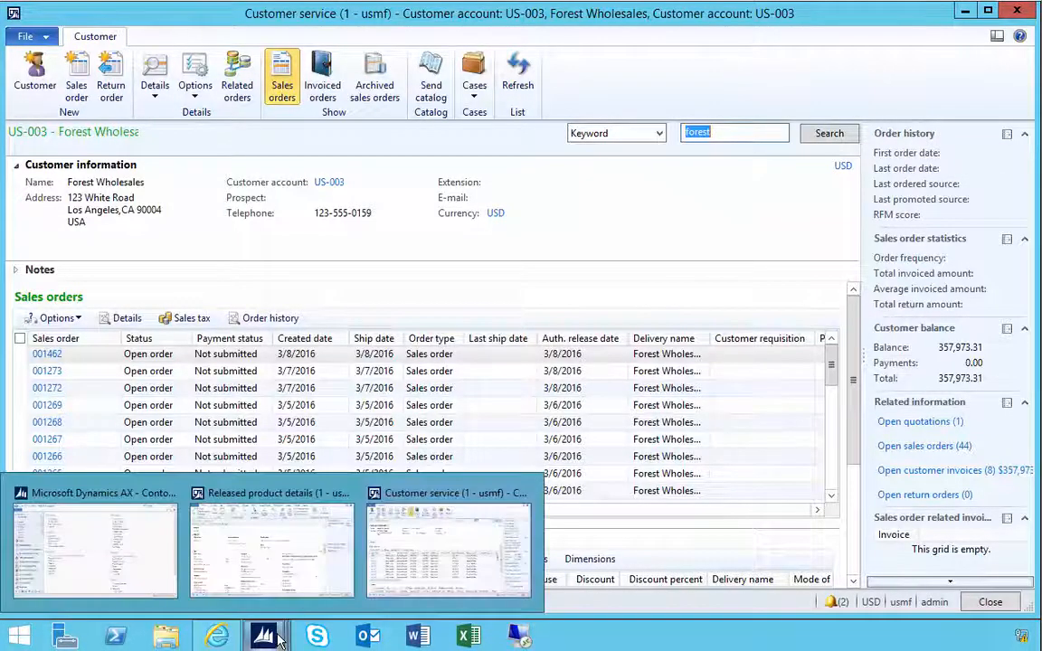
left_click(272, 579)
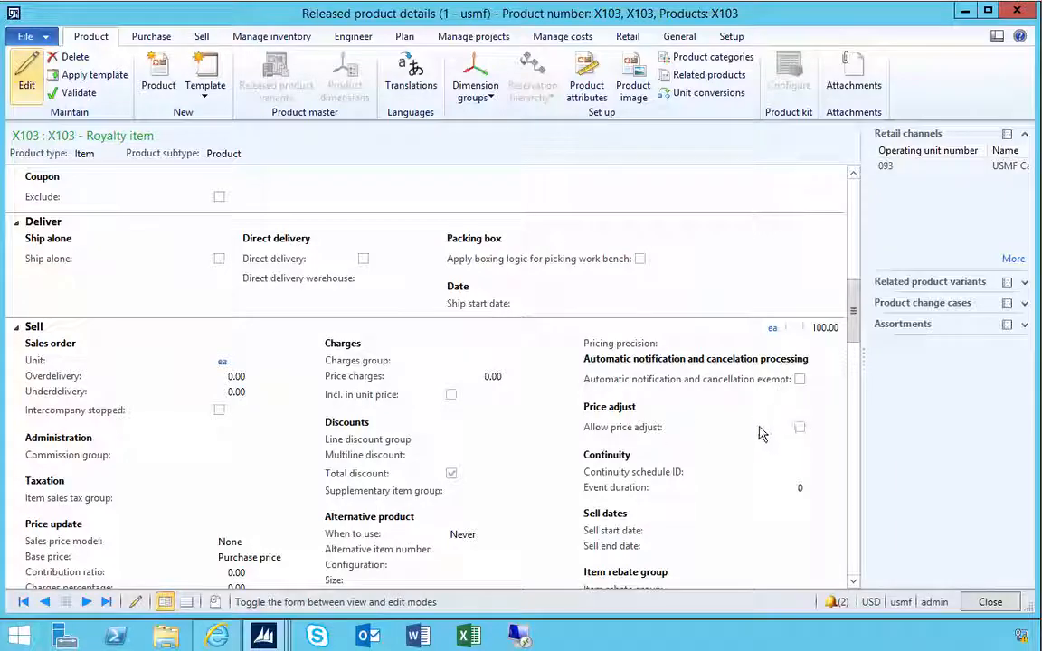
mouse_move(264, 639)
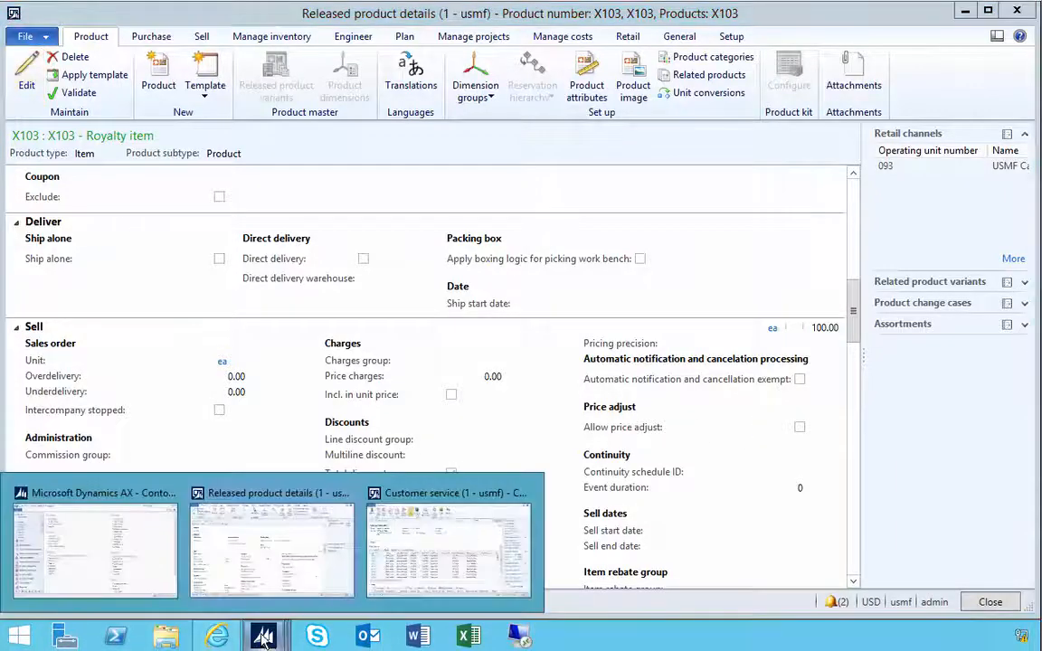
left_click(403, 554)
left_click(77, 91)
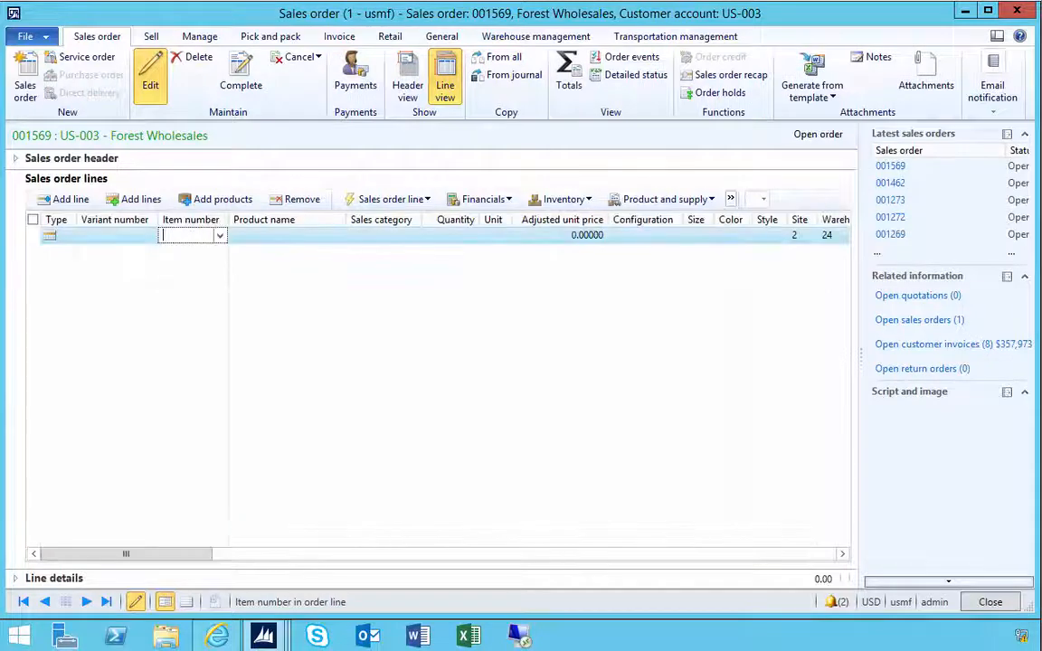
type("X103")
key("Tab")
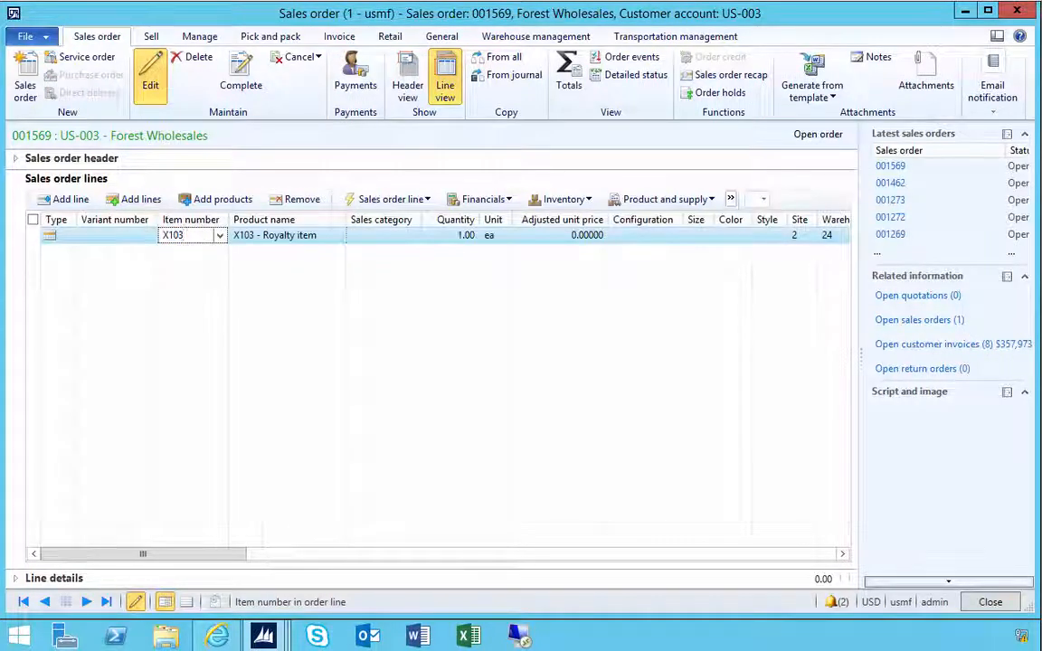
- Try to change the X103 line's unit price, then dismiss the warning log
left_click(733, 237)
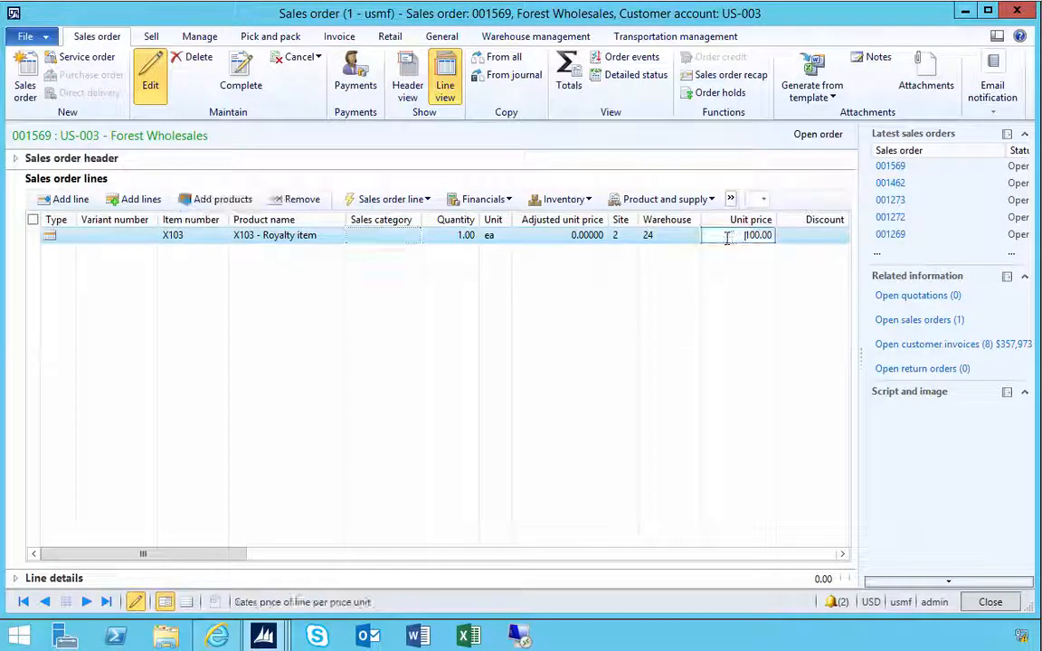
left_click_drag(733, 237, 773, 235)
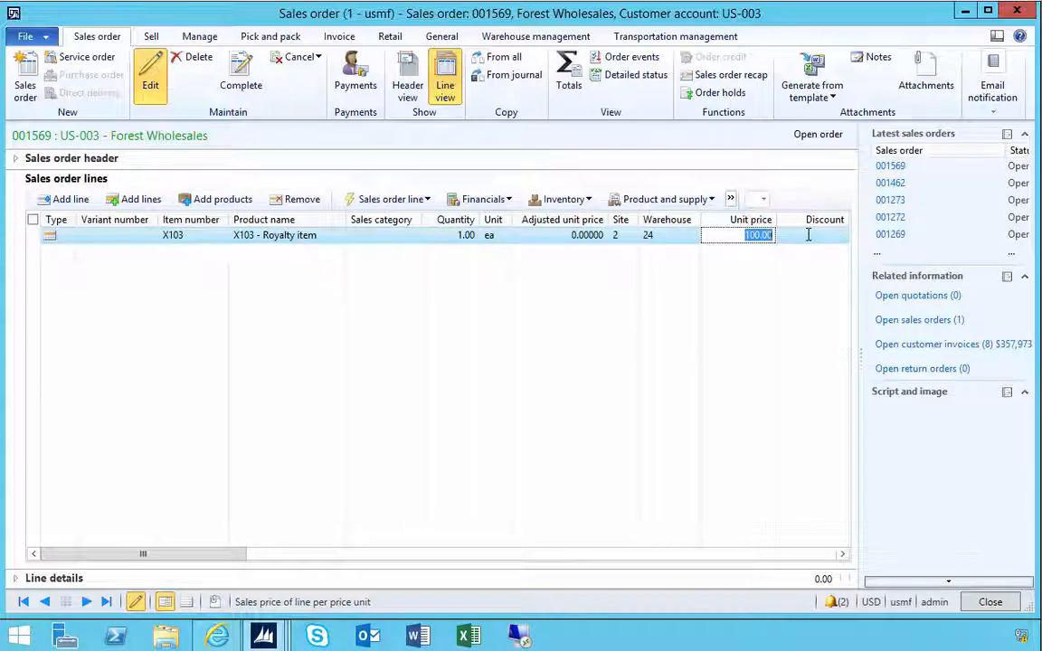
type("0")
key("Tab")
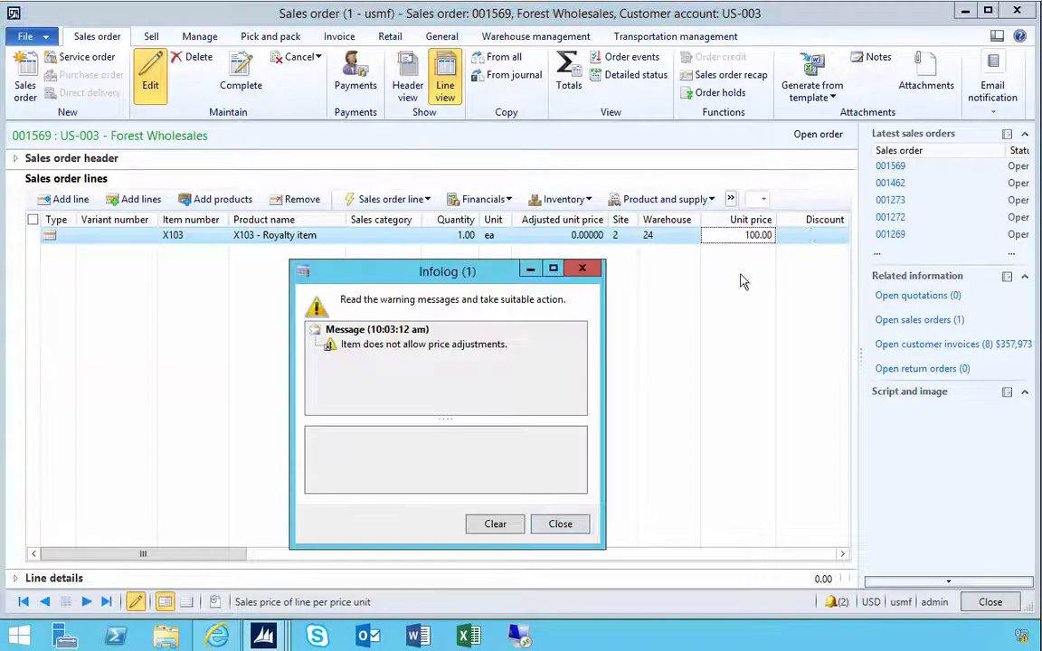
left_click(446, 351)
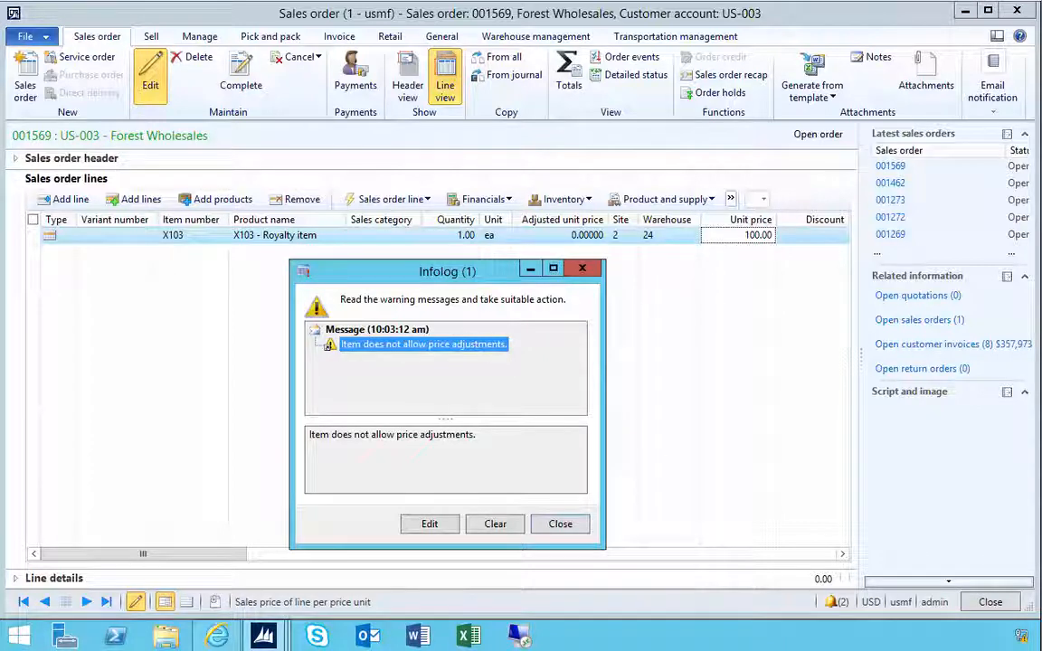
left_click(560, 524)
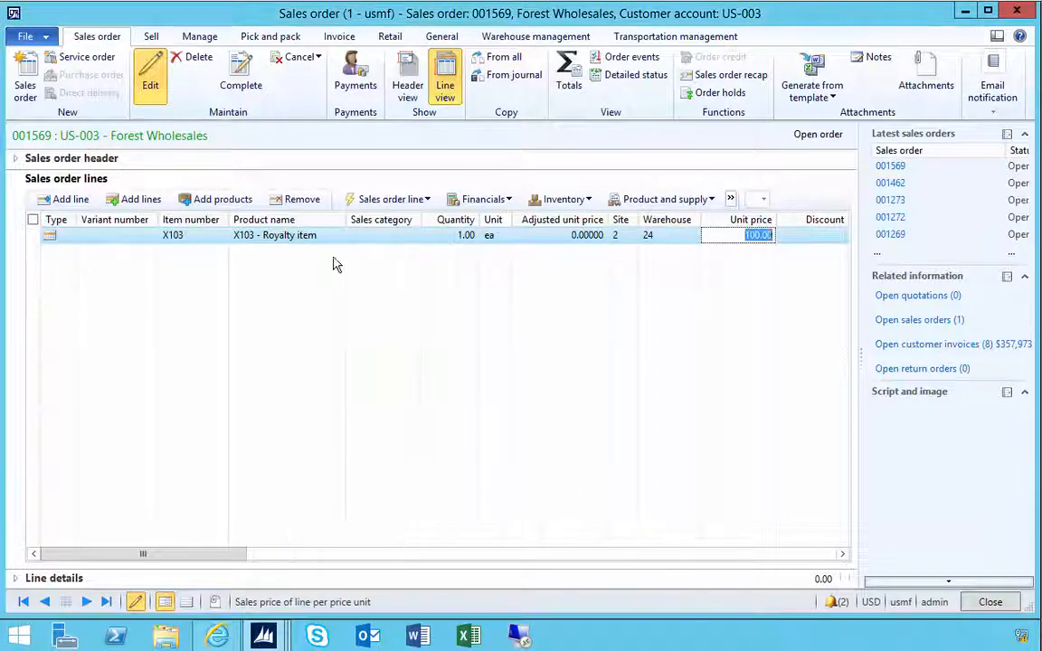
- Remove the X103 line and delete the empty sales order
left_click(274, 236)
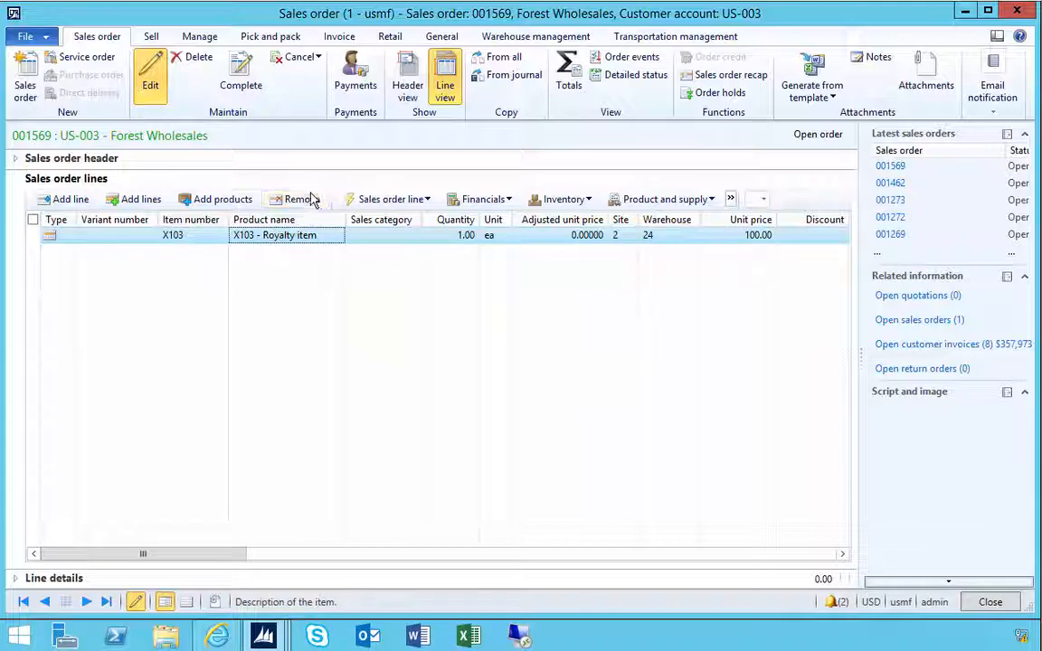
left_click(312, 199)
left_click(570, 375)
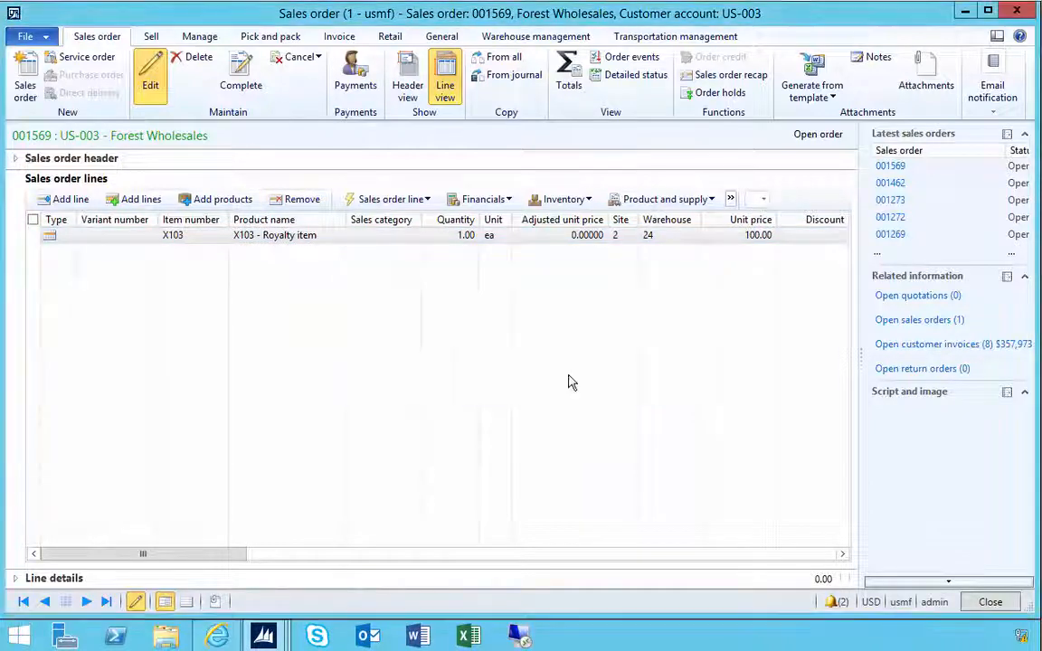
left_click(190, 65)
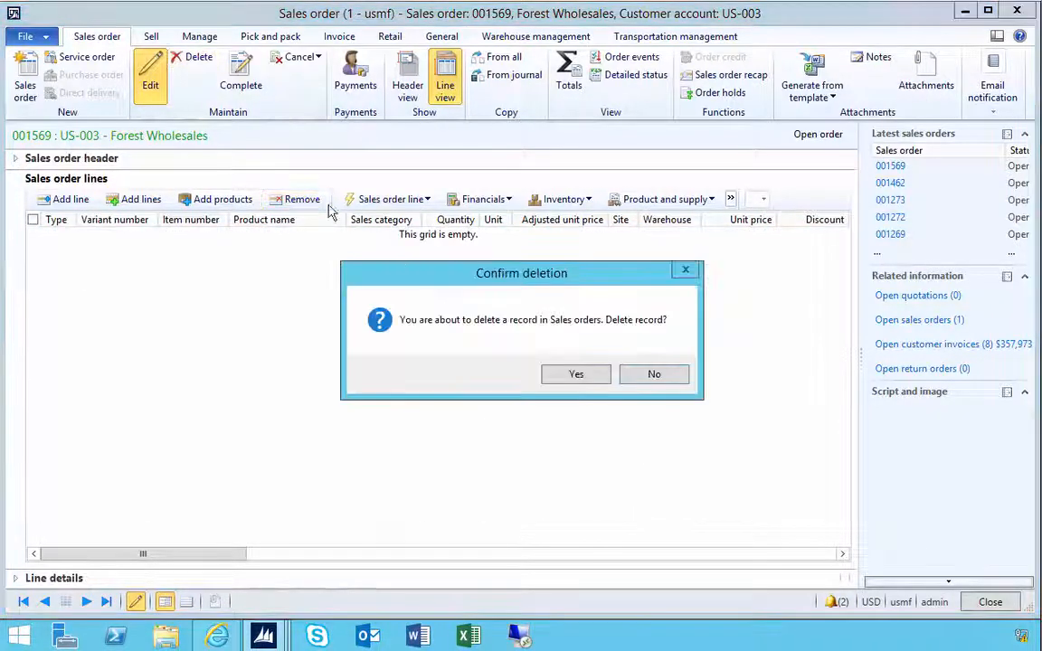
left_click(581, 376)
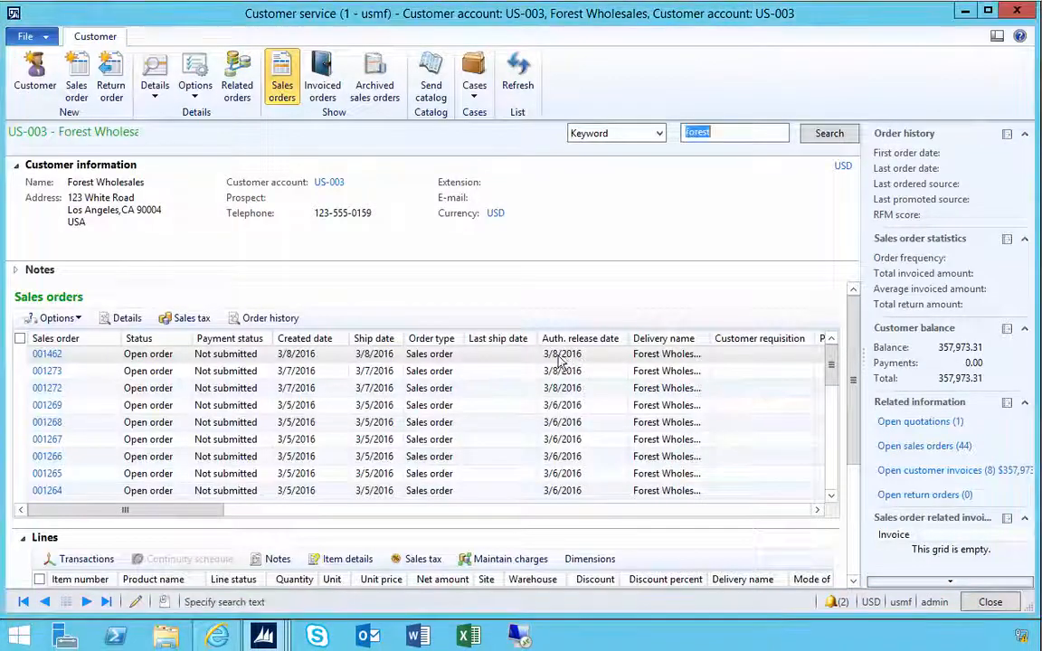
- Enable Allow price adjust in item X103's Sell settings and leave edit mode to save
mouse_move(274, 611)
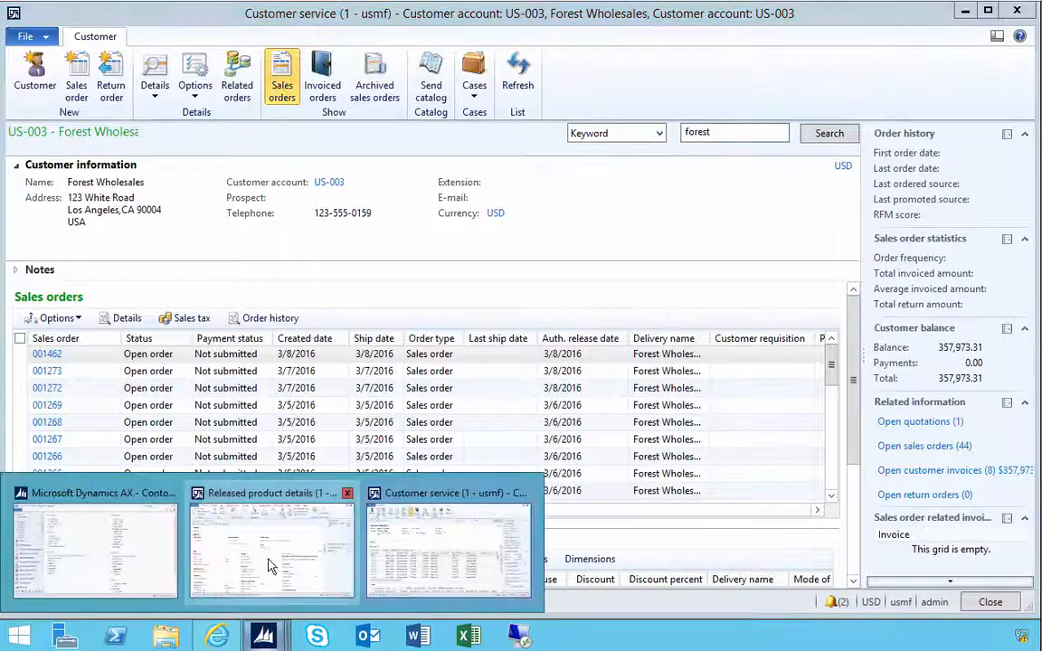
left_click(268, 561)
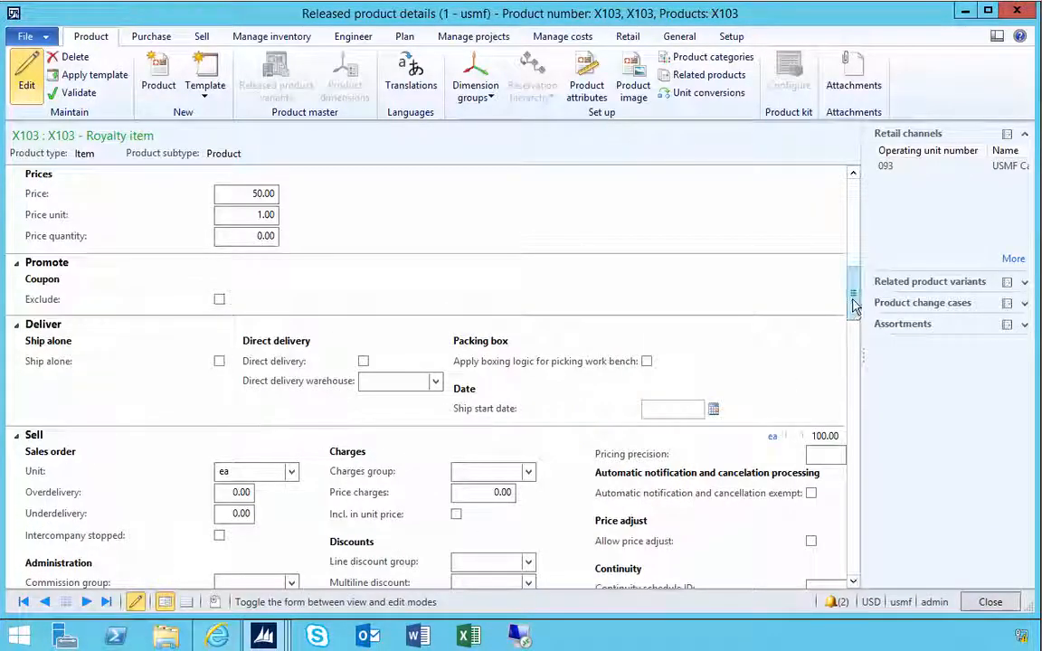
left_click_drag(855, 308, 854, 344)
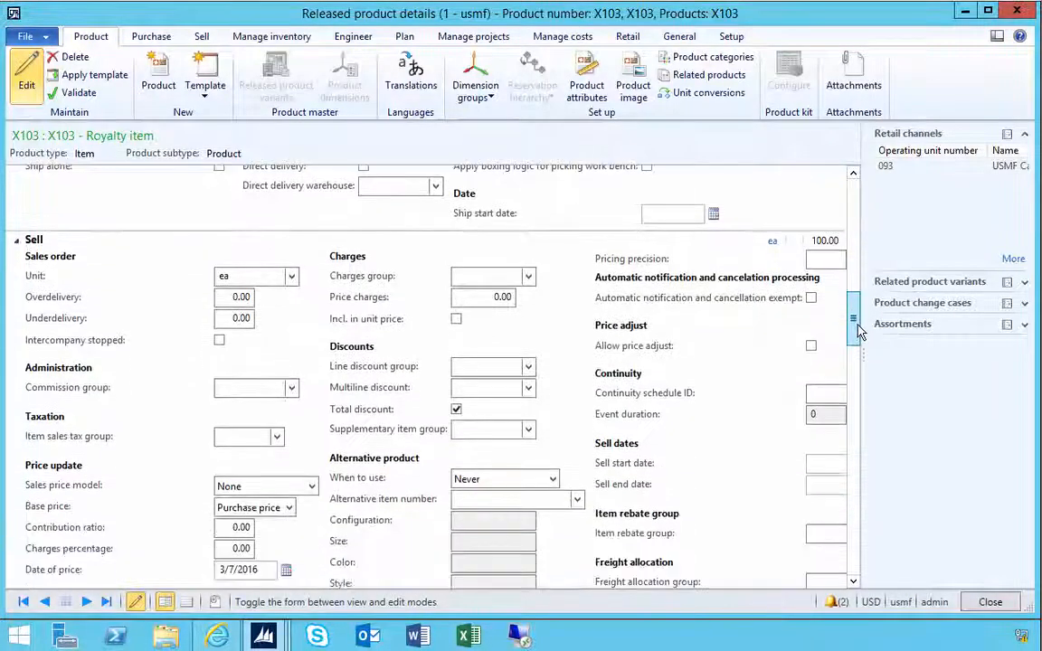
left_click(813, 347)
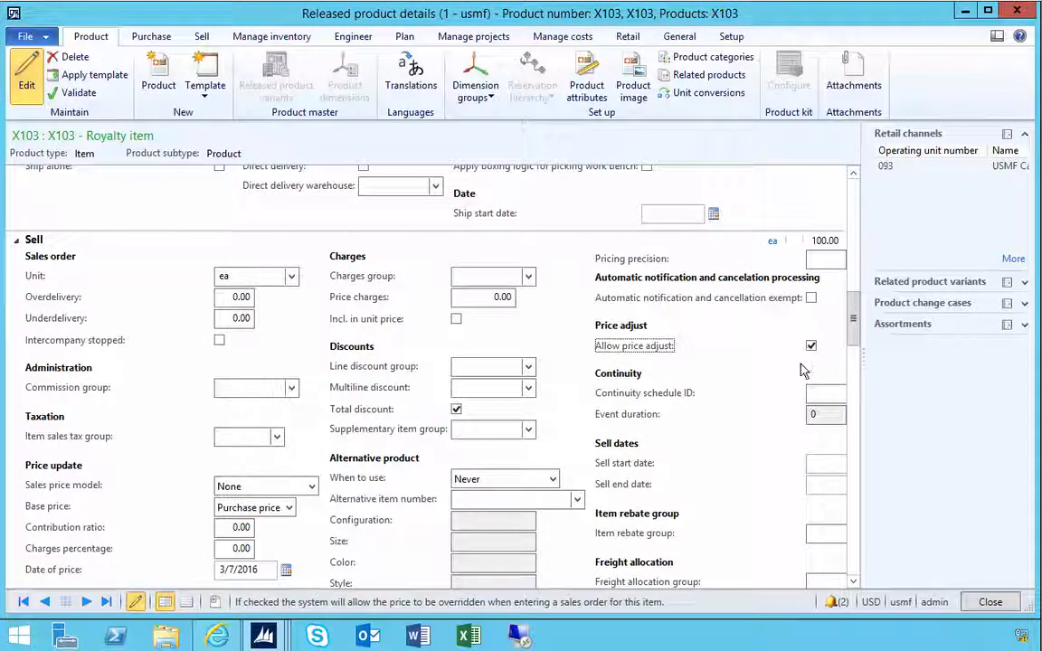
left_click(28, 80)
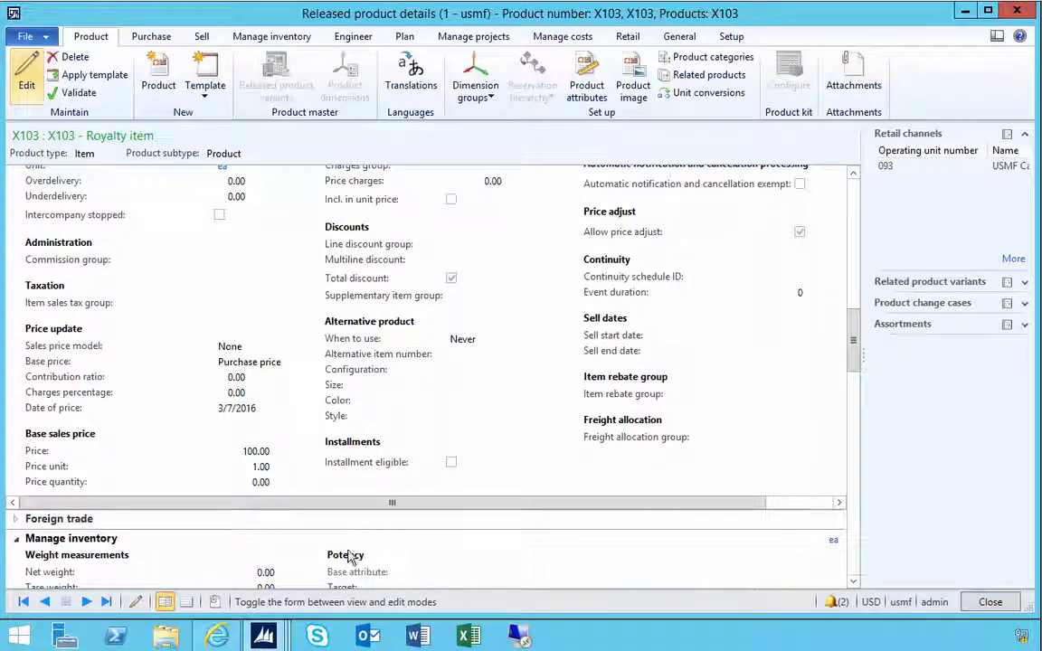
- Create another sales order for the customer, maximize it, and add a line for item X103
left_click(264, 637)
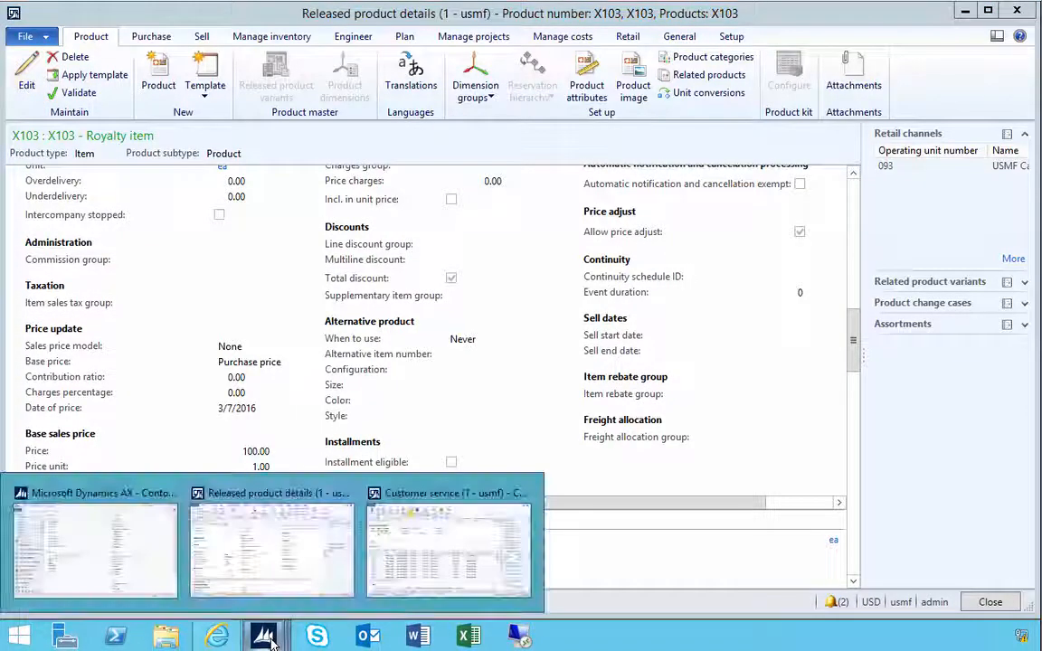
left_click(430, 573)
left_click(77, 91)
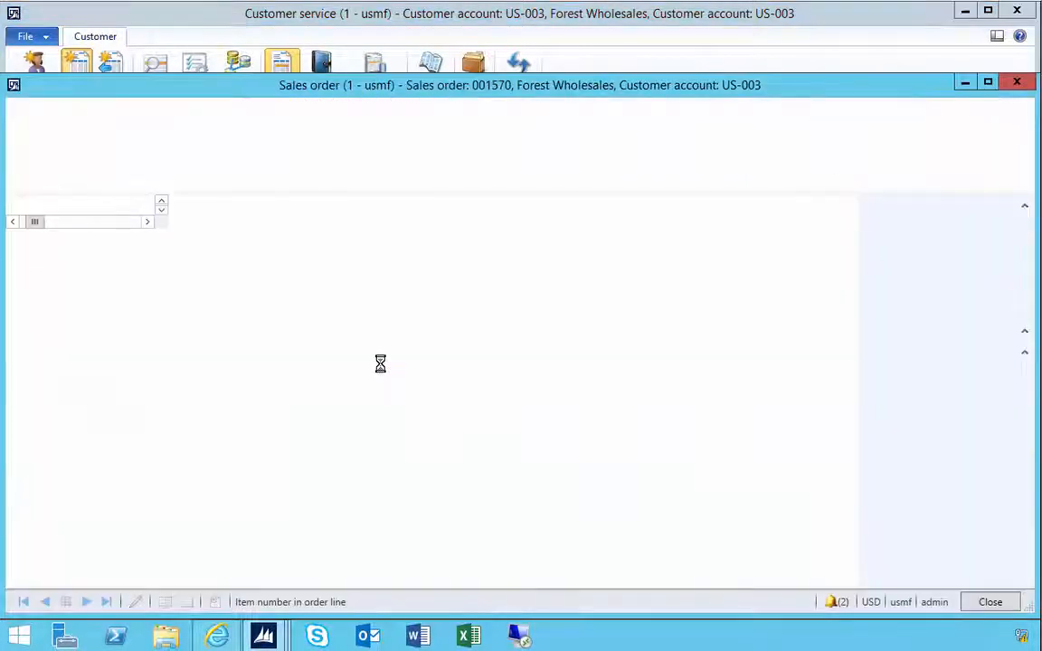
left_click(988, 84)
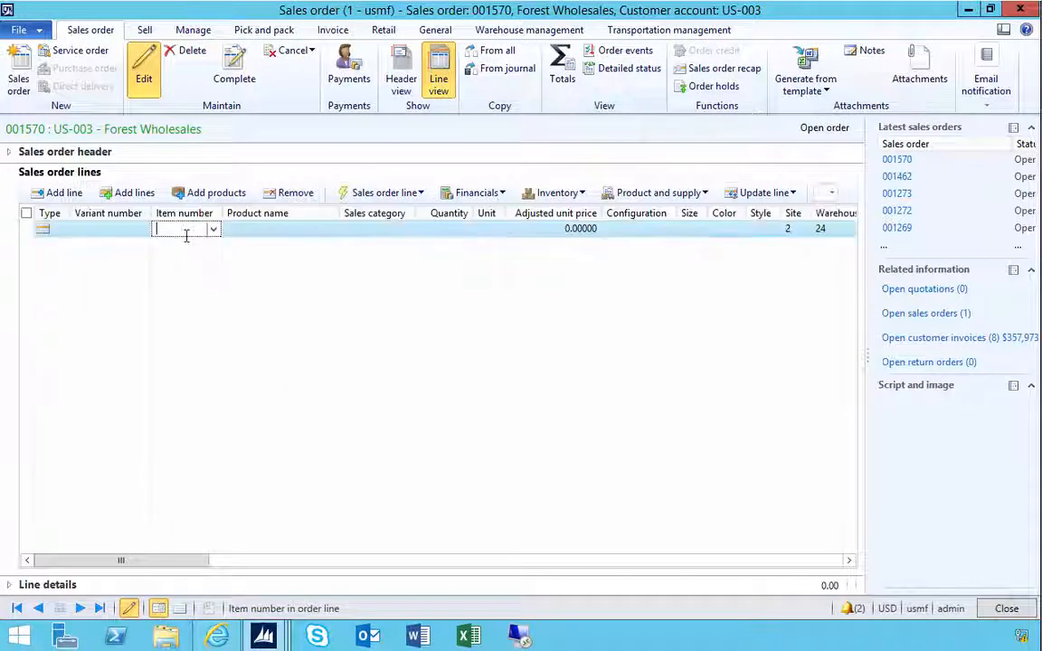
type("X103")
key("Tab")
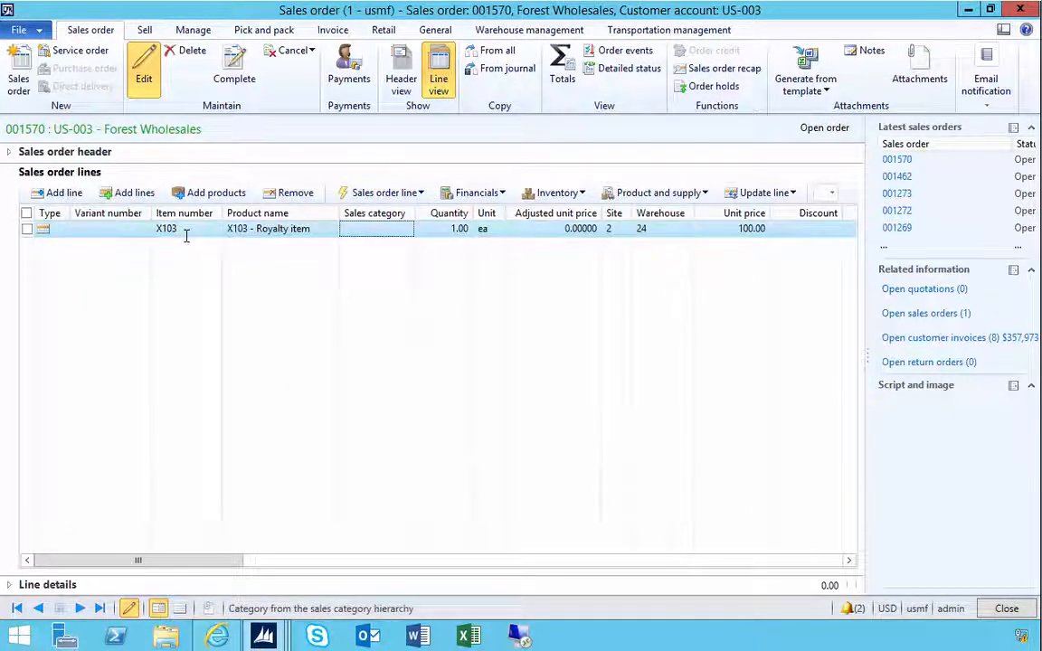
- Set the X103 line's unit price to 95
left_click(746, 228)
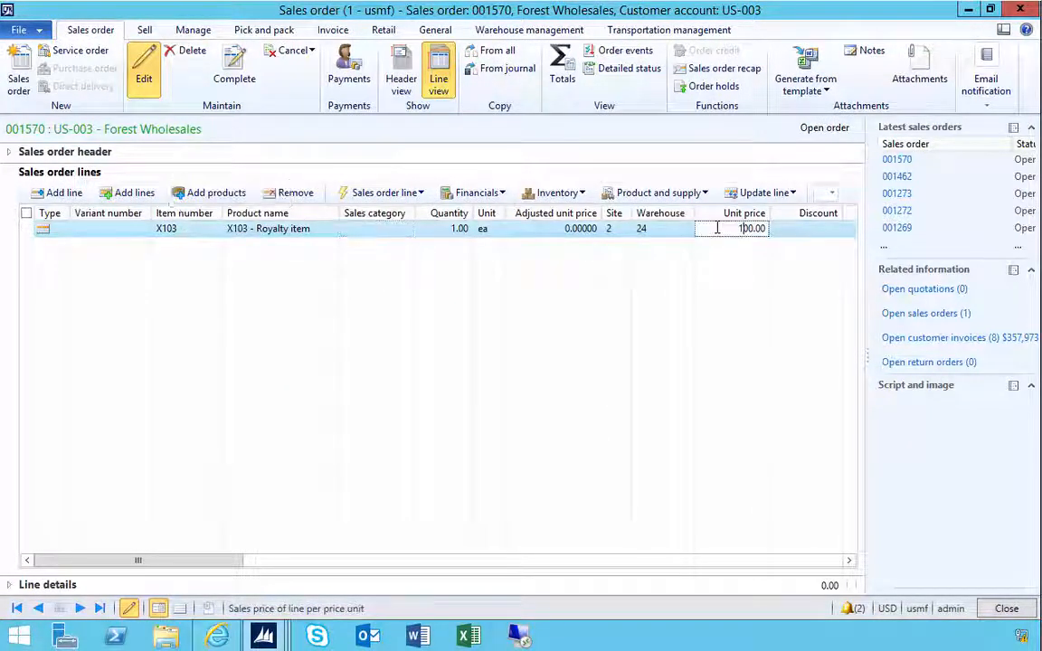
double_click(724, 228)
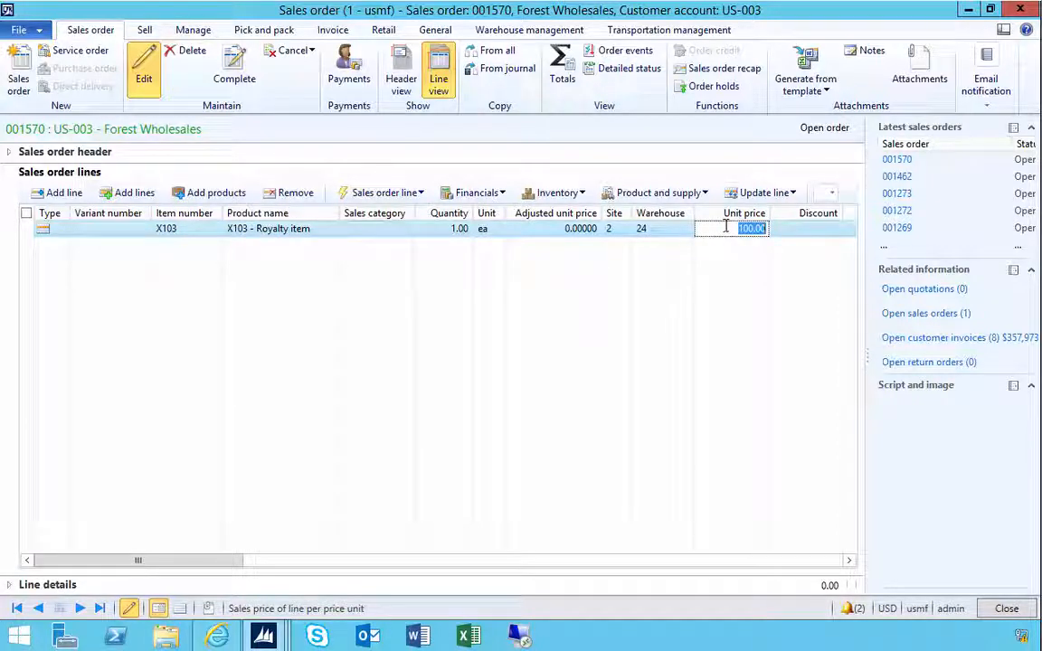
type("95")
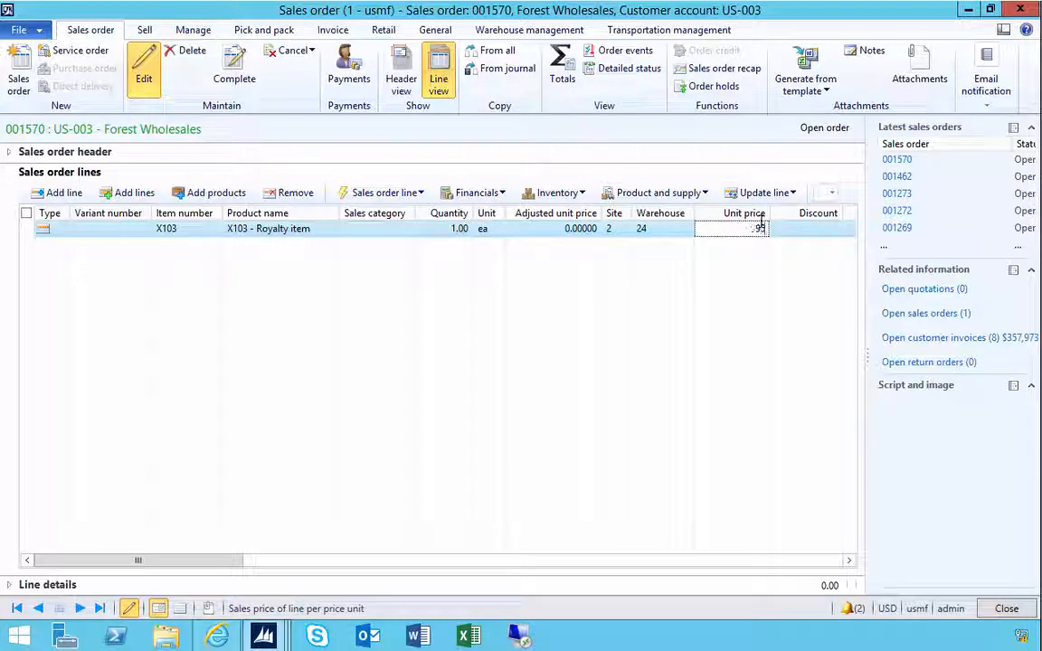
type(".5")
key("Tab")
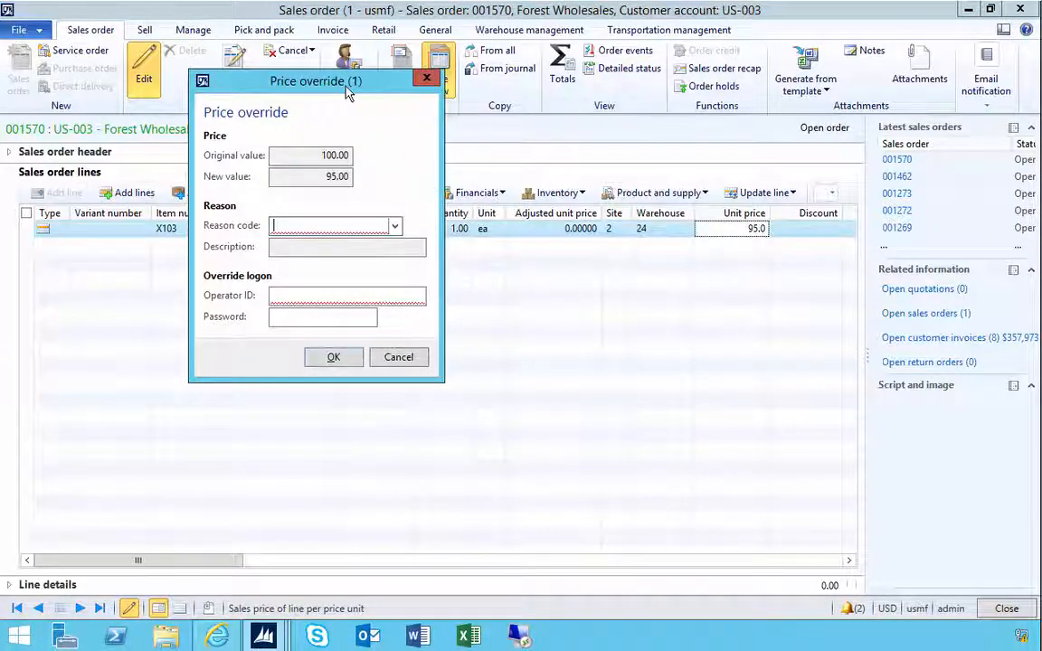
- Choose reason code A for the price override, then cancel the override dialog
left_click_drag(349, 96, 482, 195)
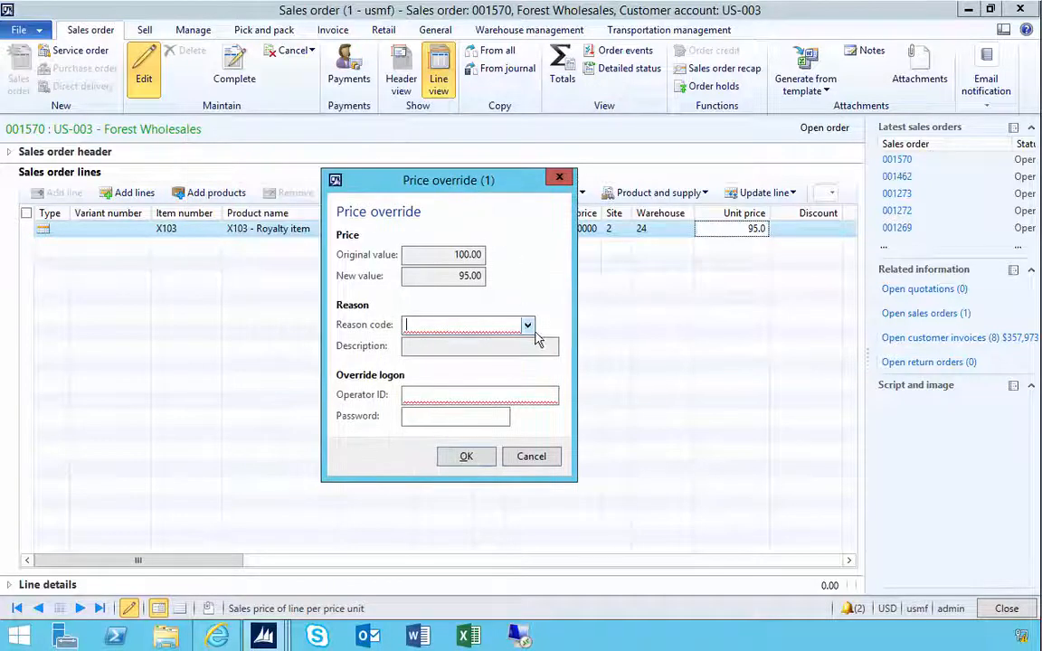
left_click(528, 326)
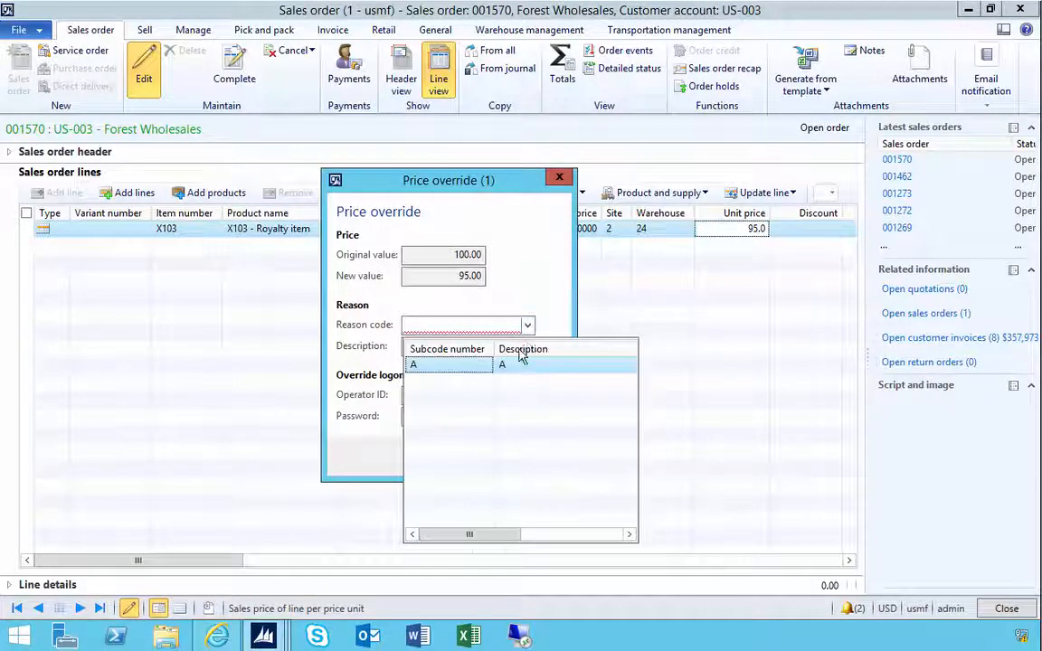
left_click(459, 366)
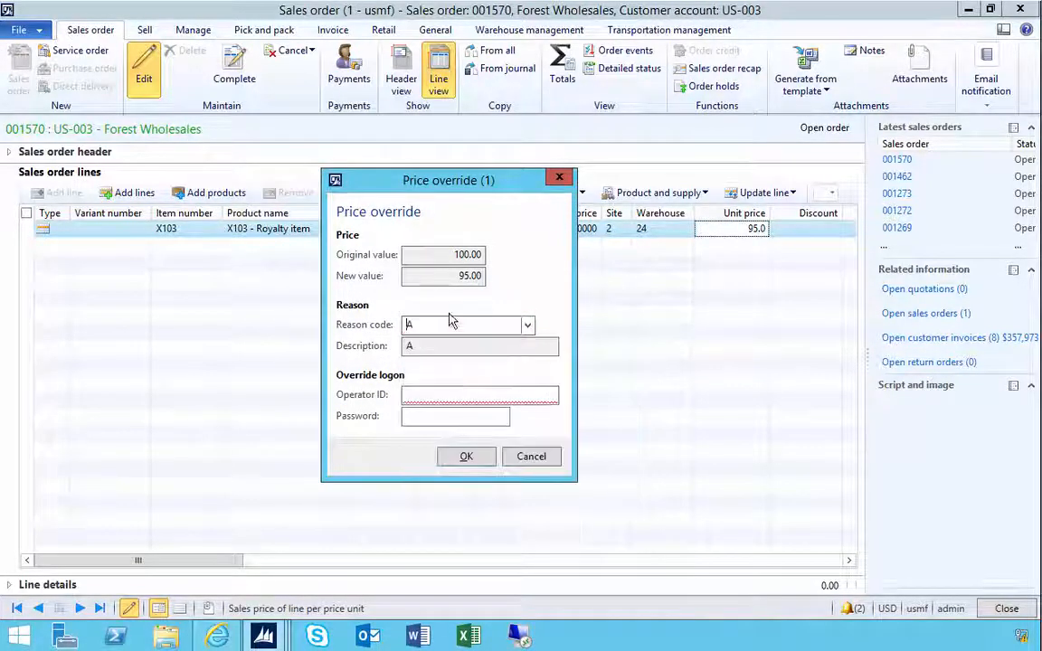
left_click(457, 398)
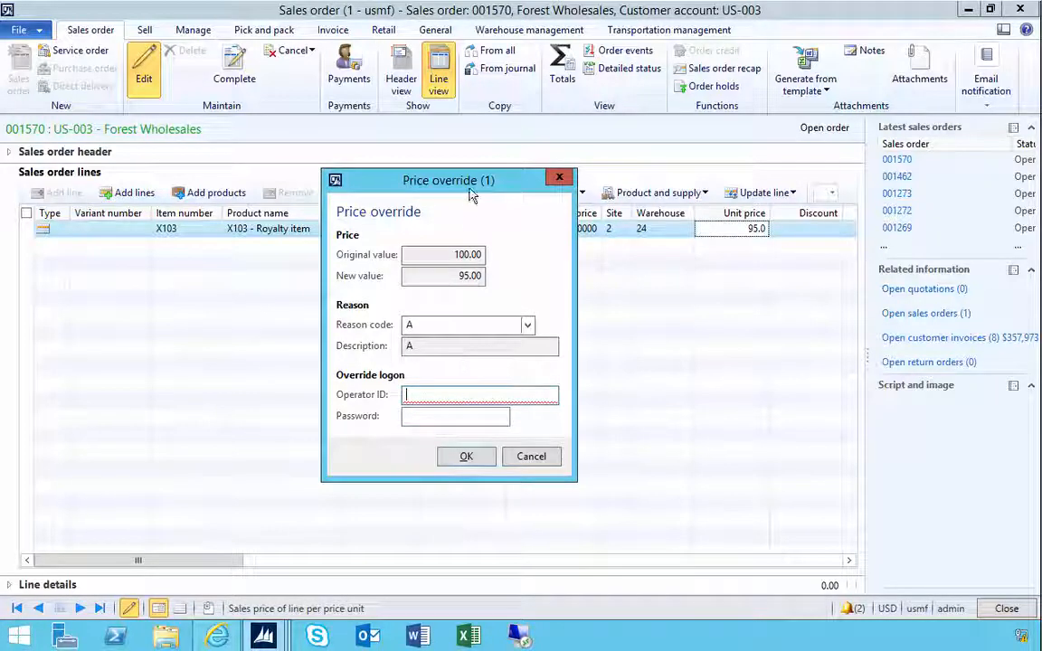
left_click_drag(470, 197, 478, 287)
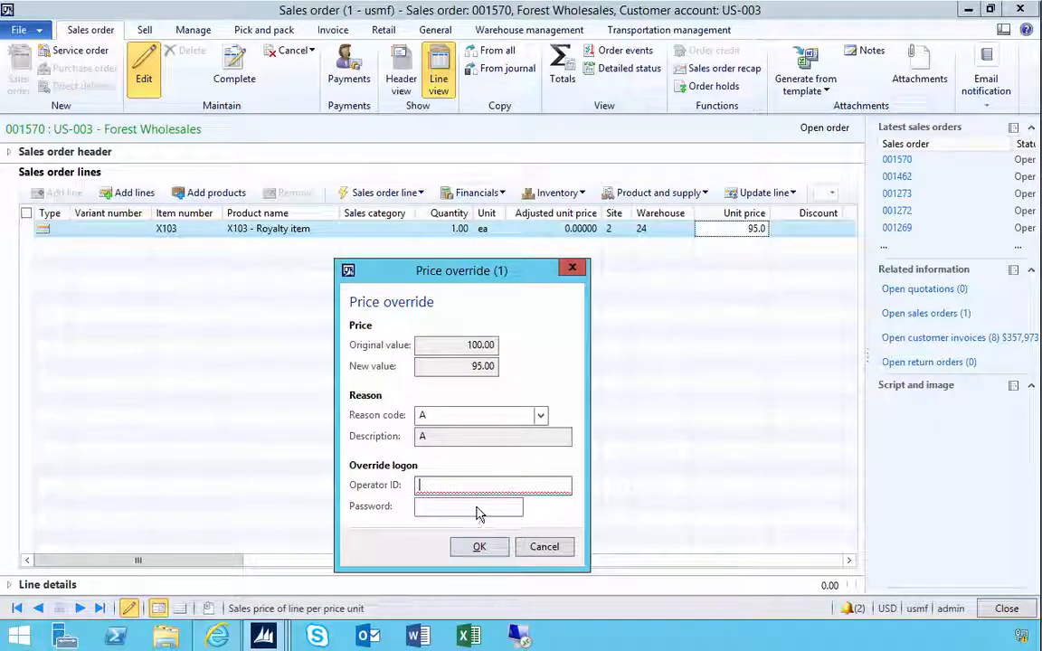
left_click(543, 546)
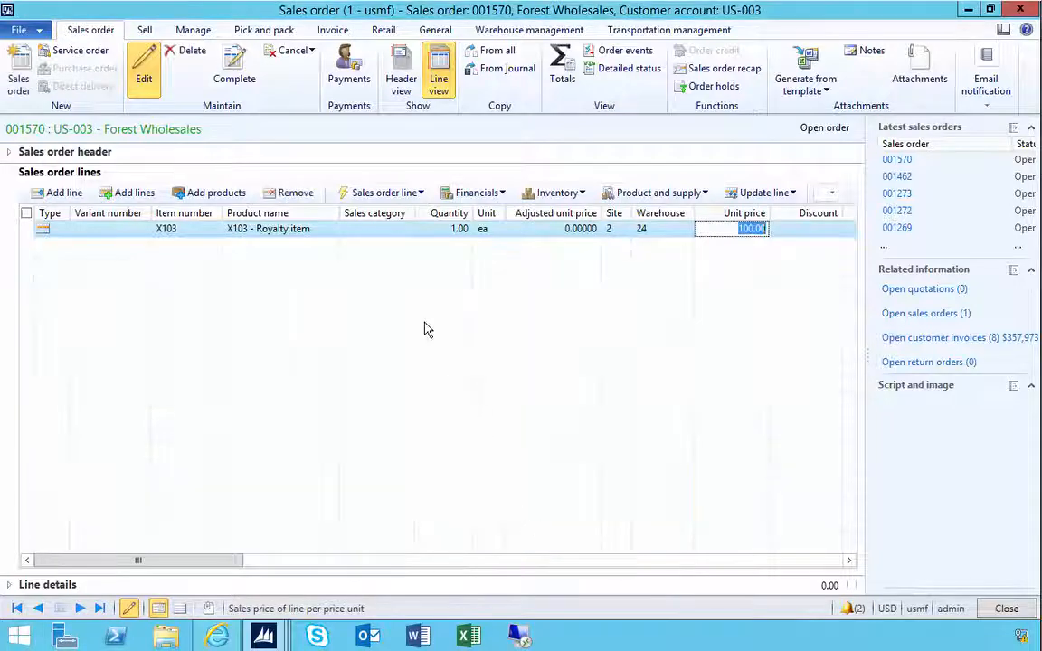
- Remove the X103 line, delete the empty sales order and close its form
left_click(294, 192)
left_click(588, 376)
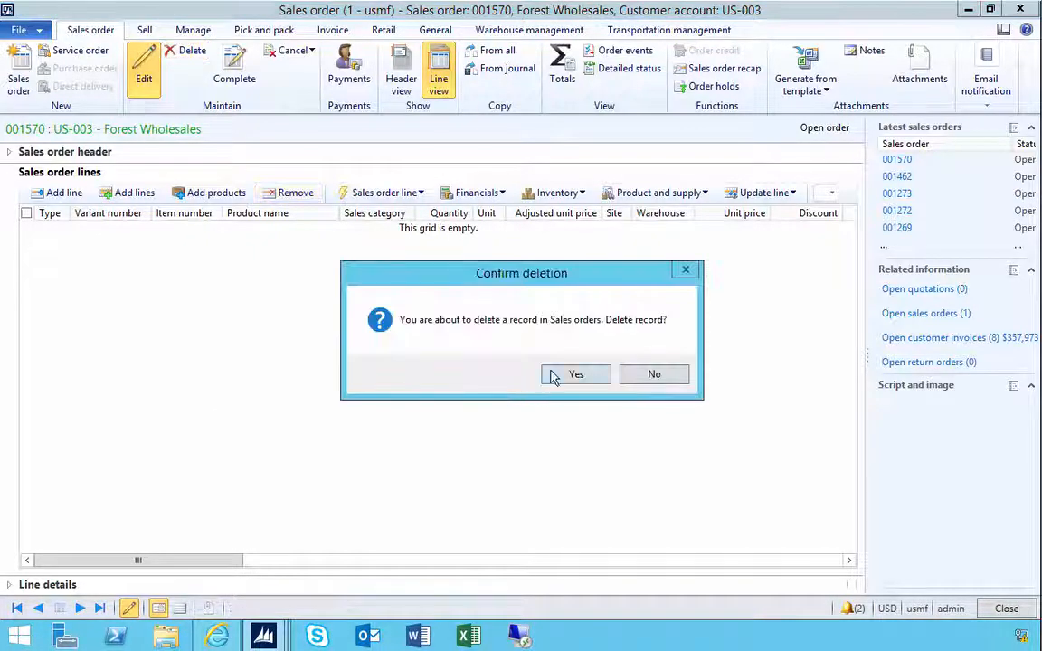
left_click(556, 376)
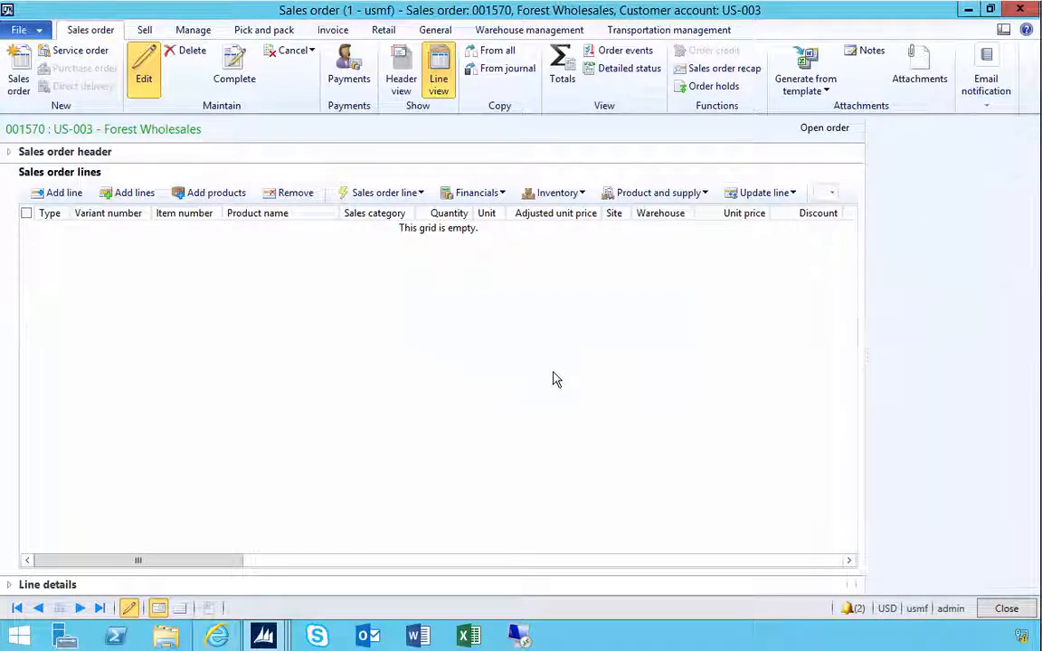
key("Escape")
- Open the USMF Call Center record from the Retail call centers list
mouse_move(268, 639)
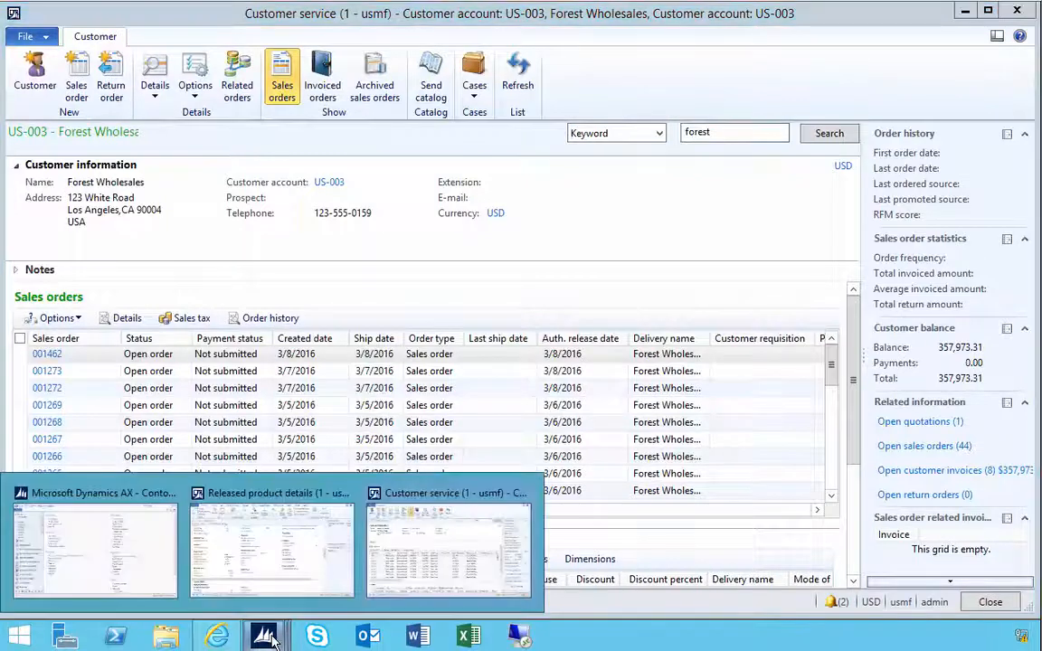
left_click(251, 506)
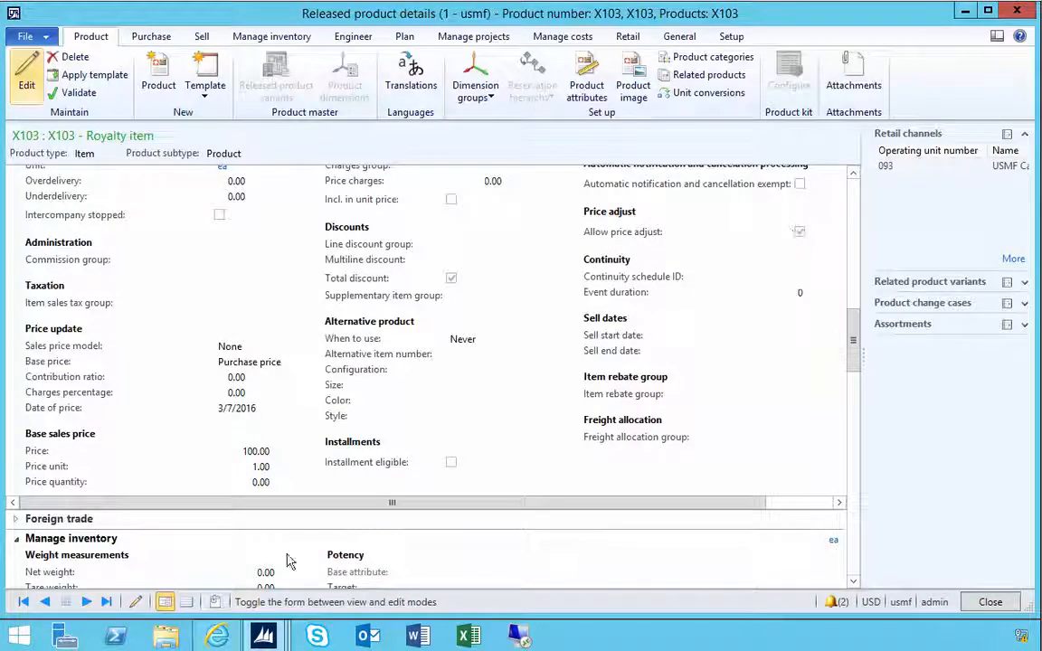
mouse_move(263, 637)
left_click(101, 502)
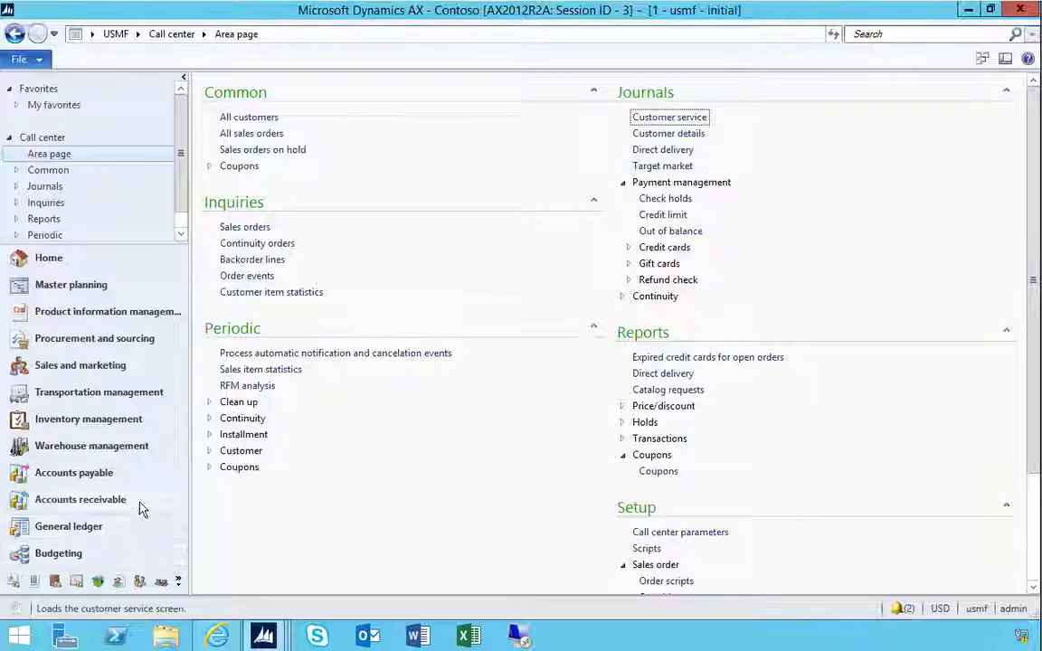
left_click(178, 588)
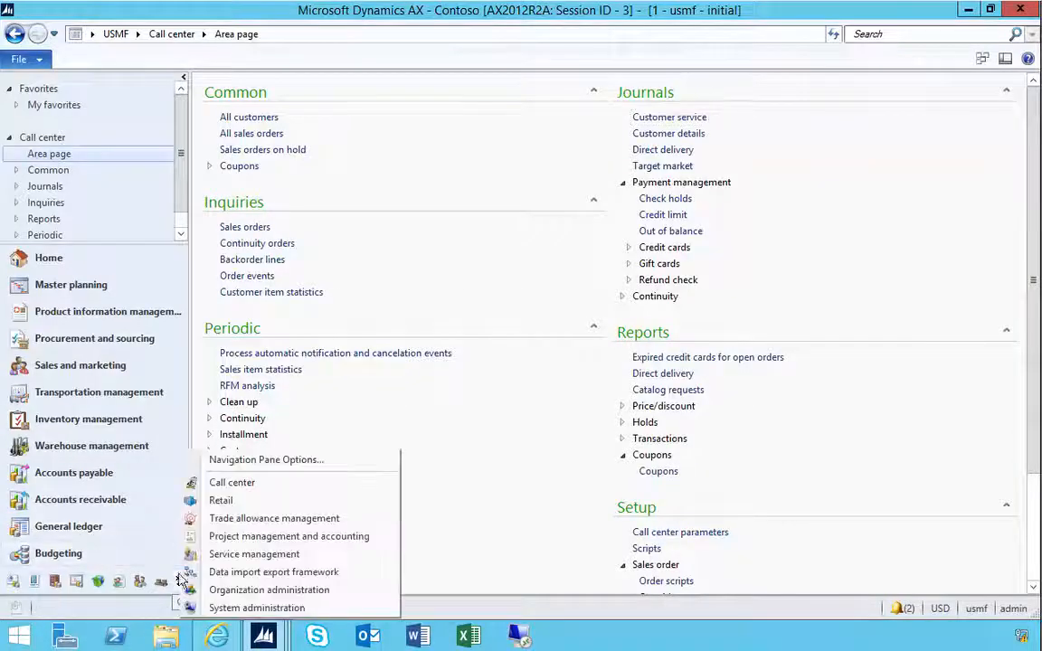
left_click(222, 502)
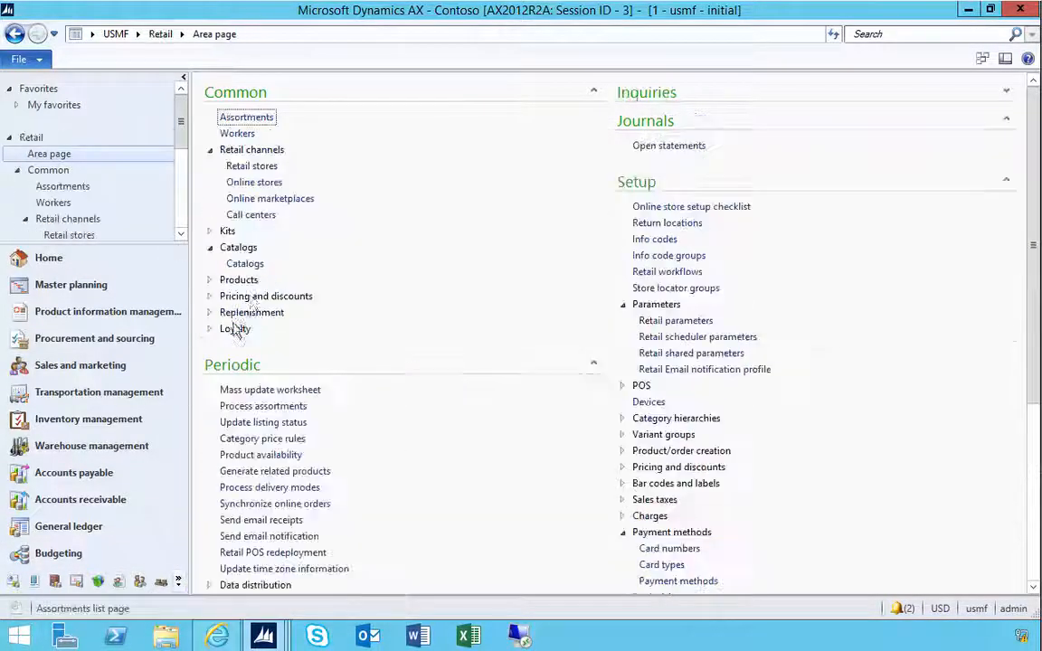
left_click(251, 215)
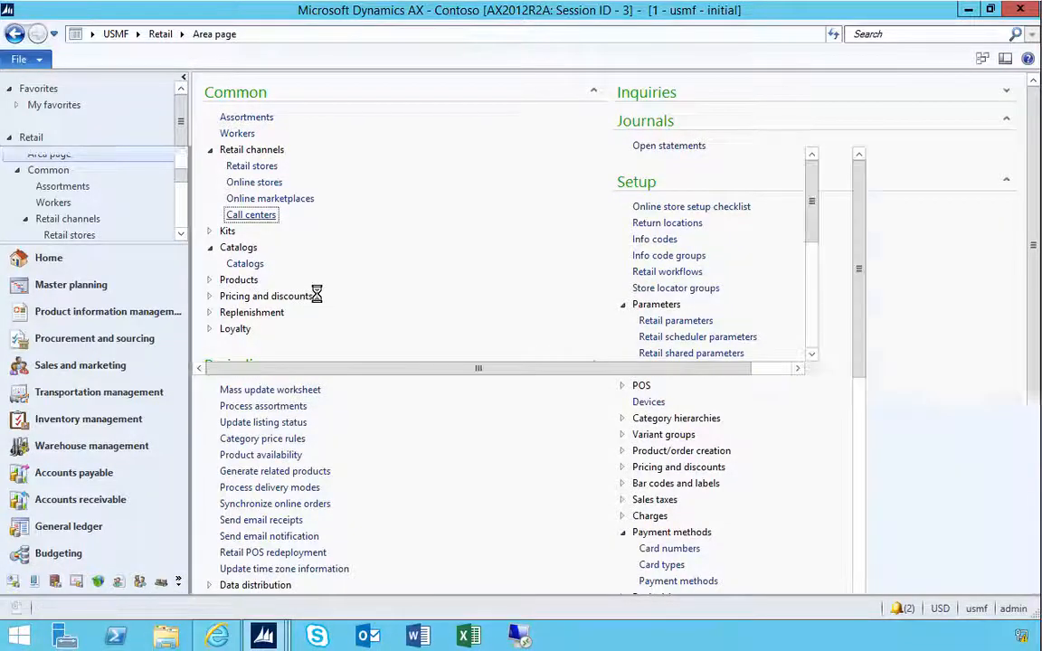
left_click(249, 229)
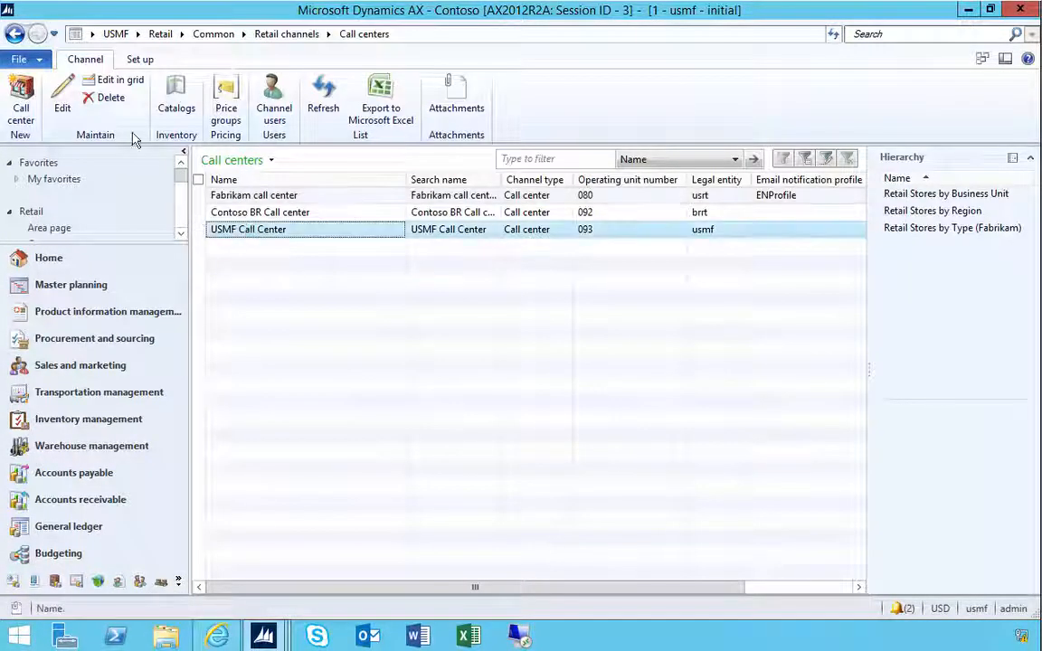
left_click(62, 95)
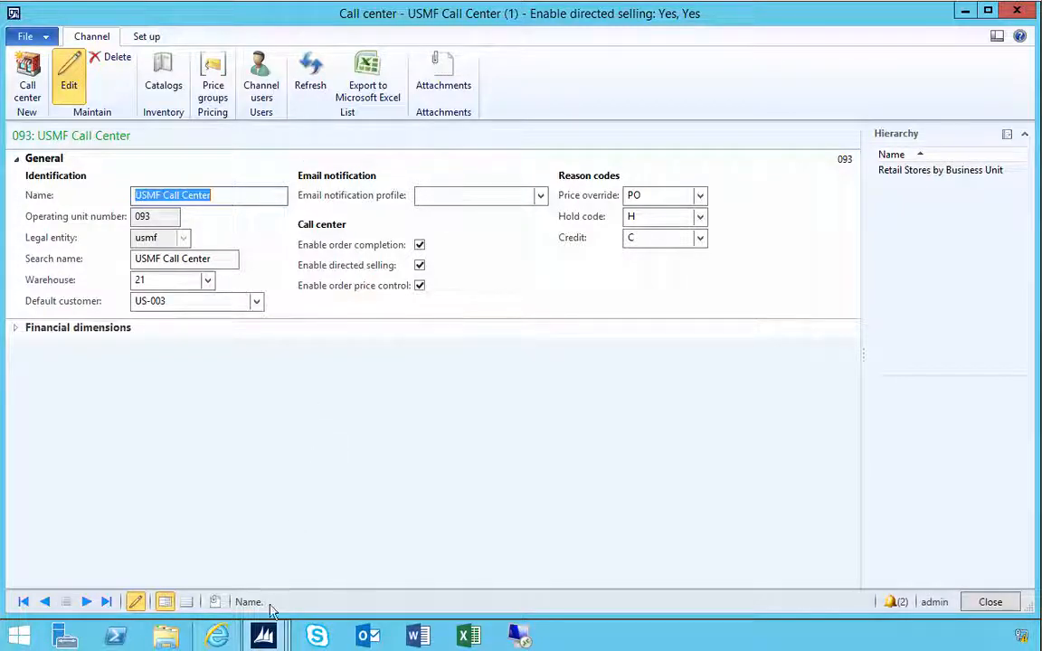
- Review the call center's financial dimensions and its channel users list
left_click(263, 637)
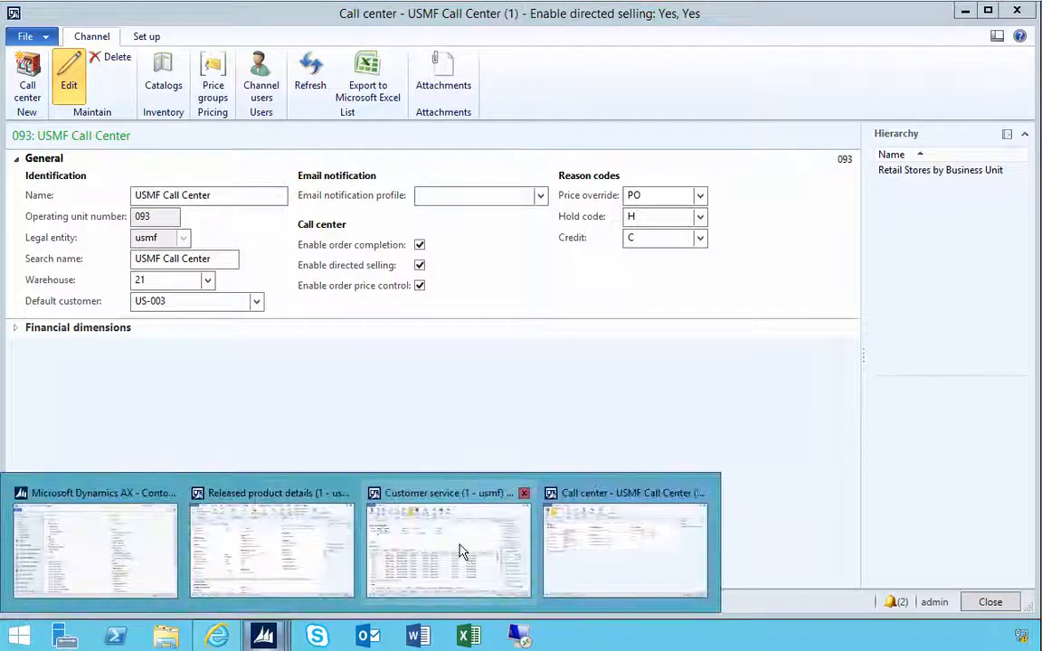
left_click(397, 335)
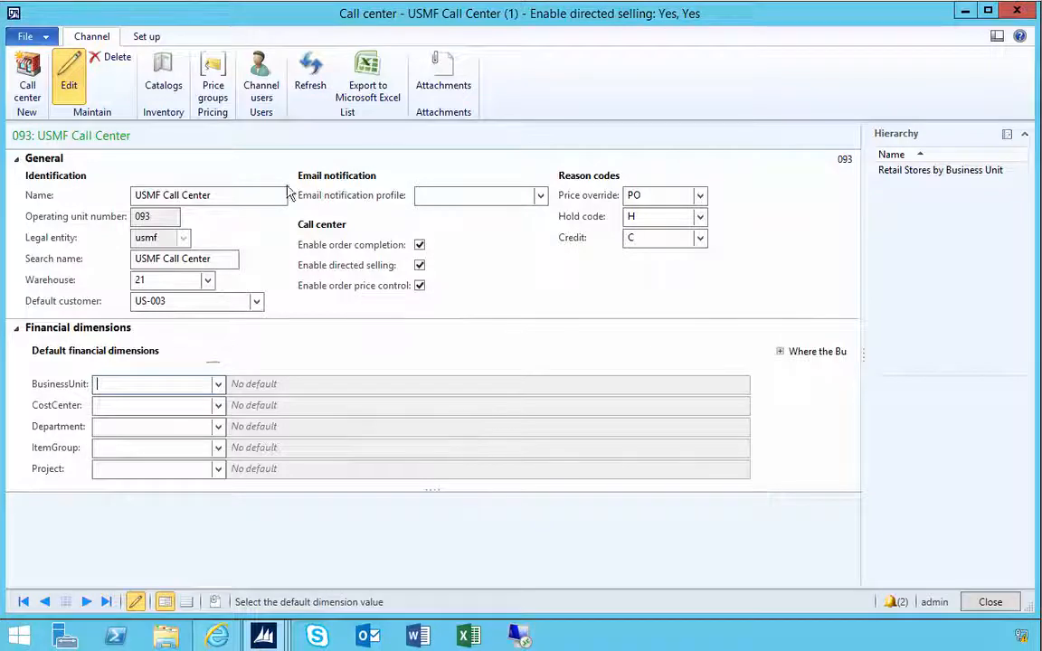
left_click(263, 94)
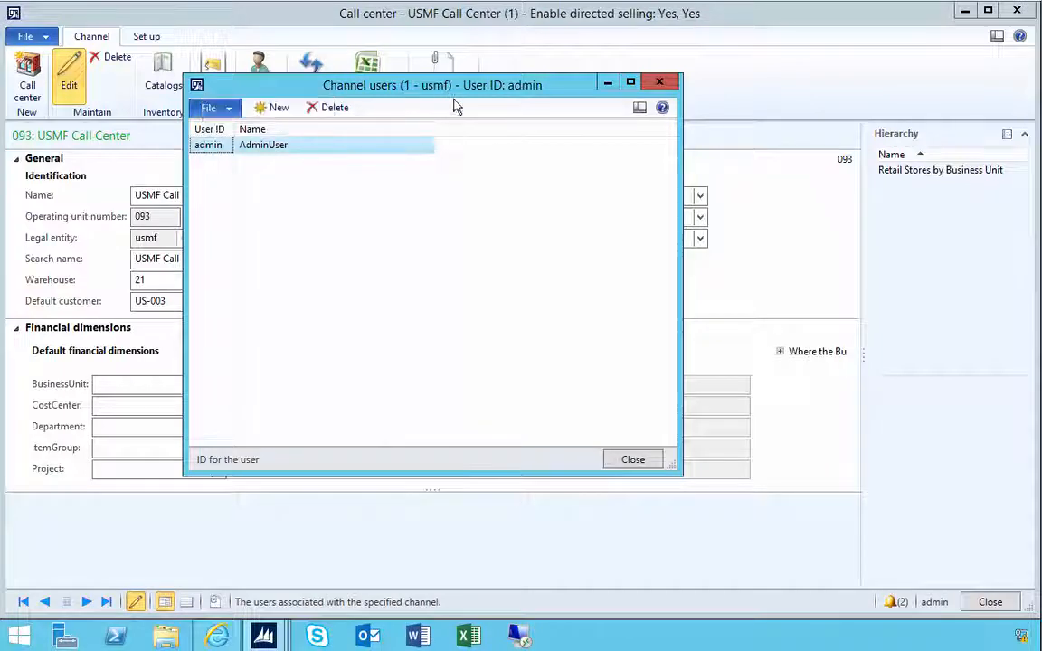
left_click_drag(457, 107, 590, 143)
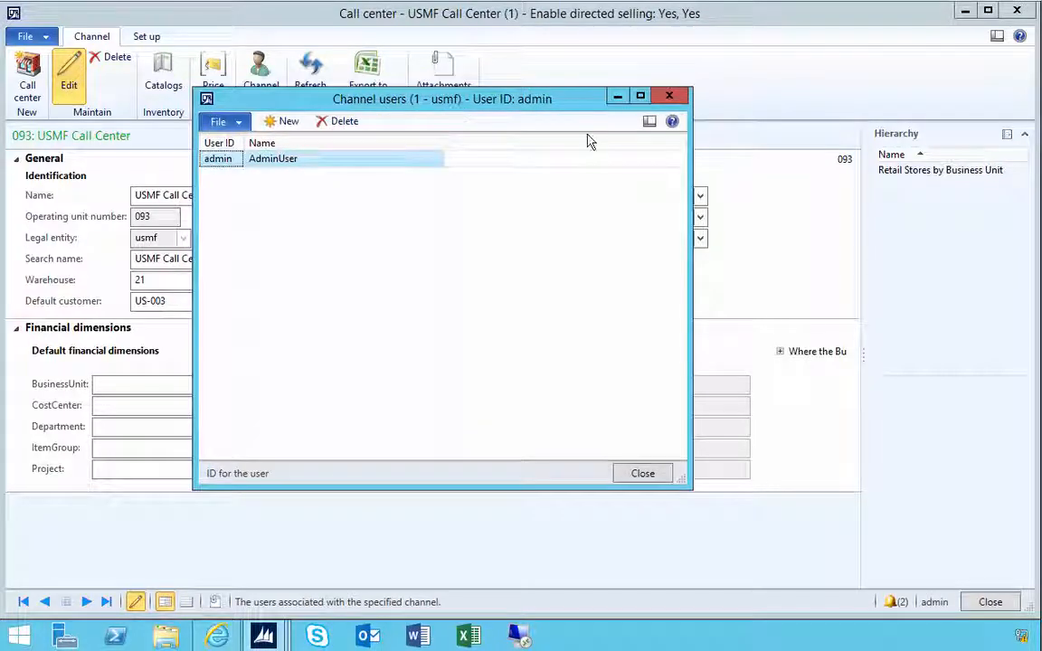
left_click(668, 96)
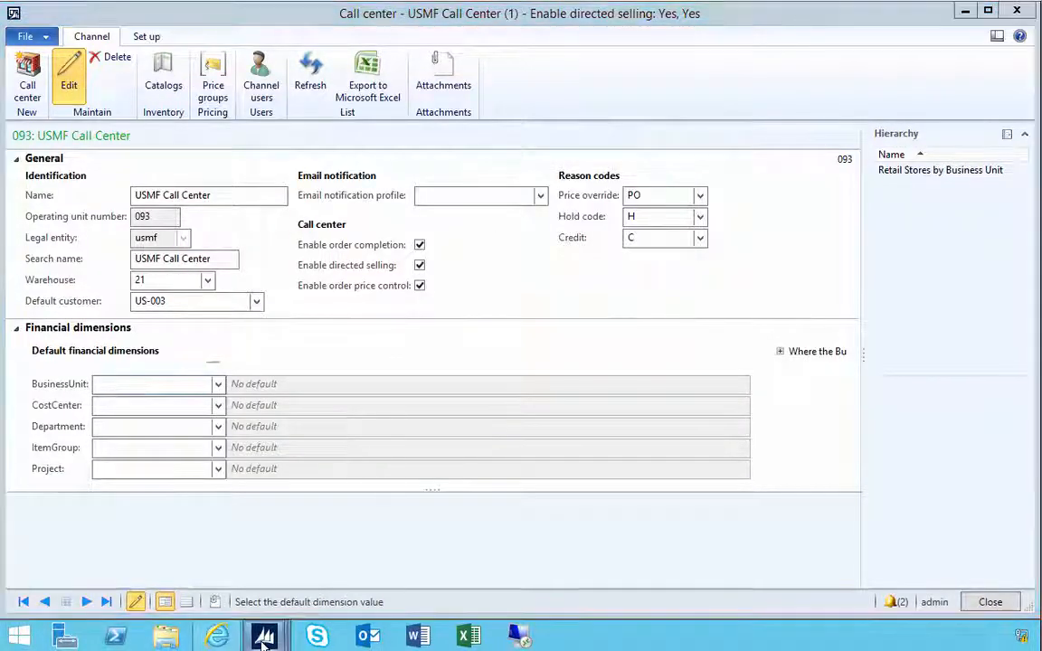
- Start a new sales order from All sales orders for customer account US-003
mouse_move(263, 643)
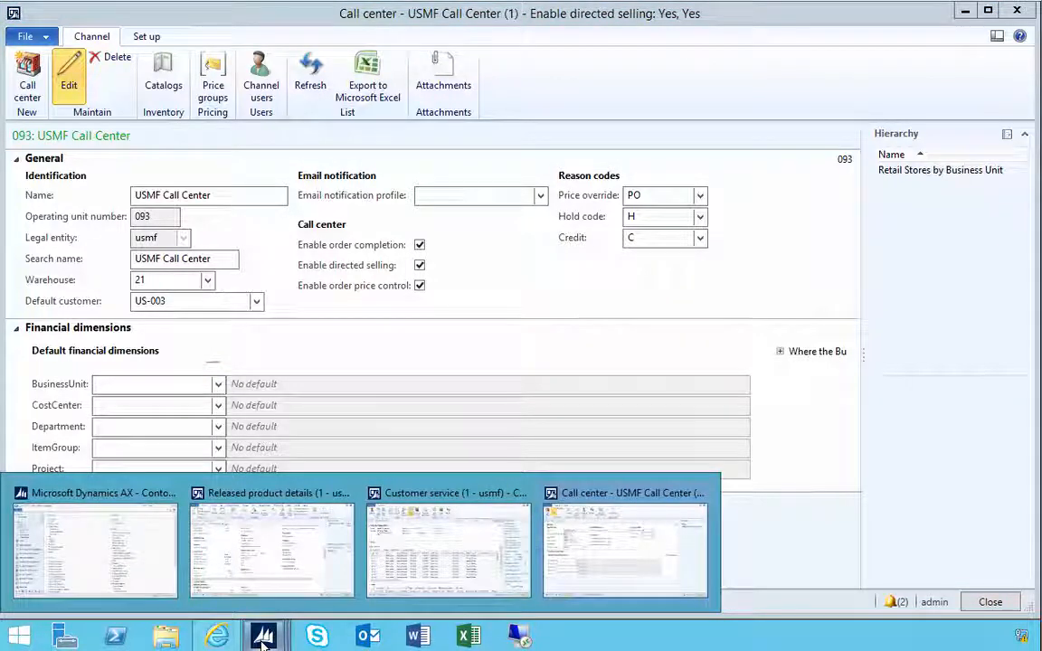
left_click(113, 565)
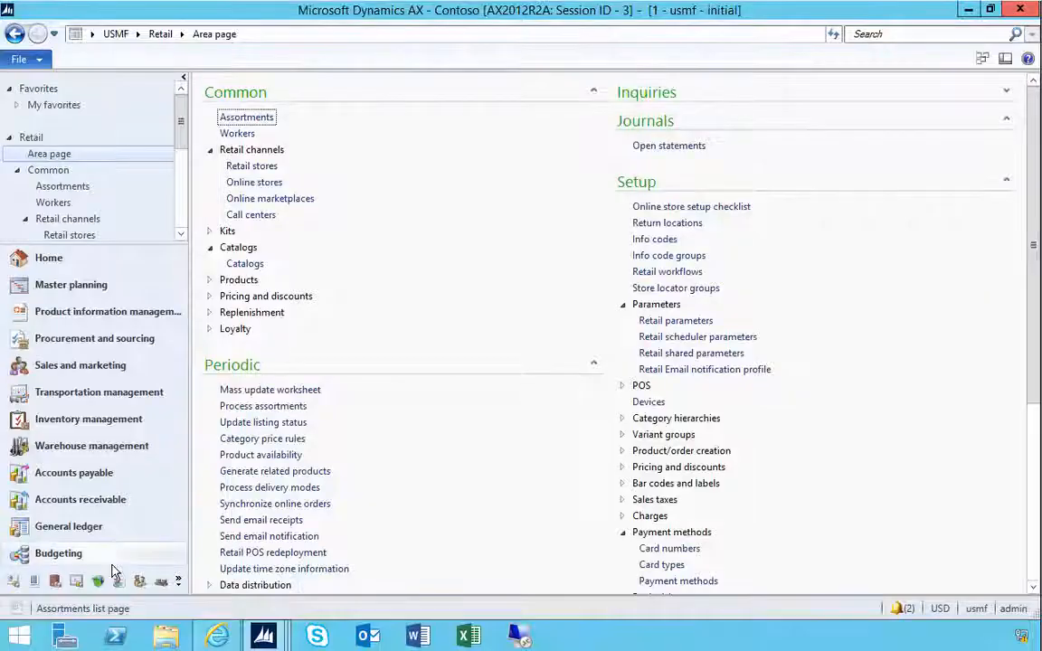
left_click(89, 365)
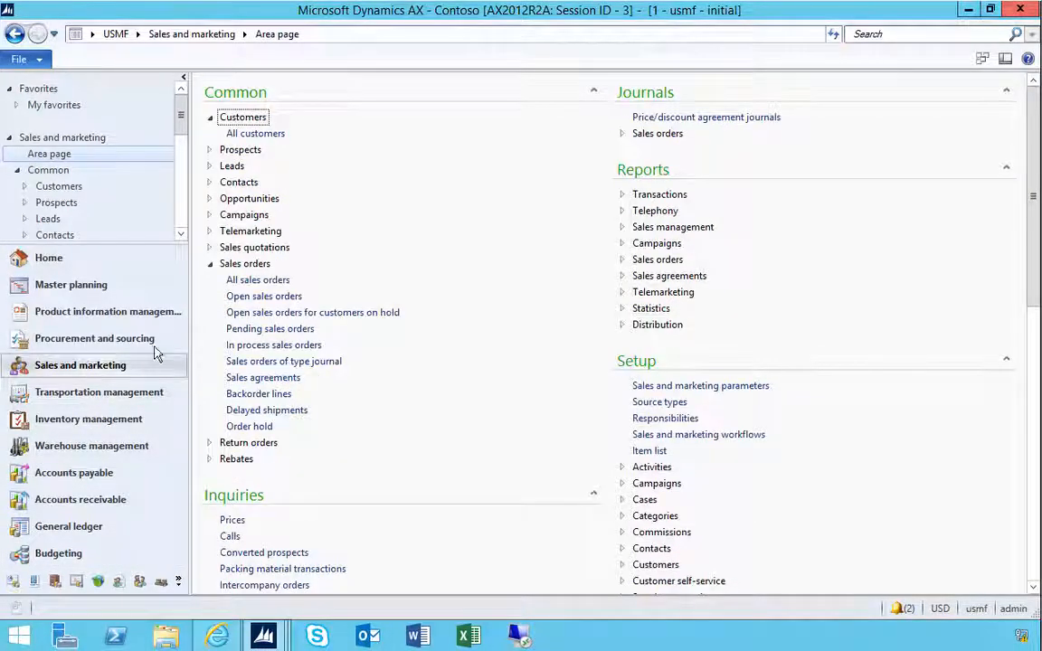
left_click(245, 284)
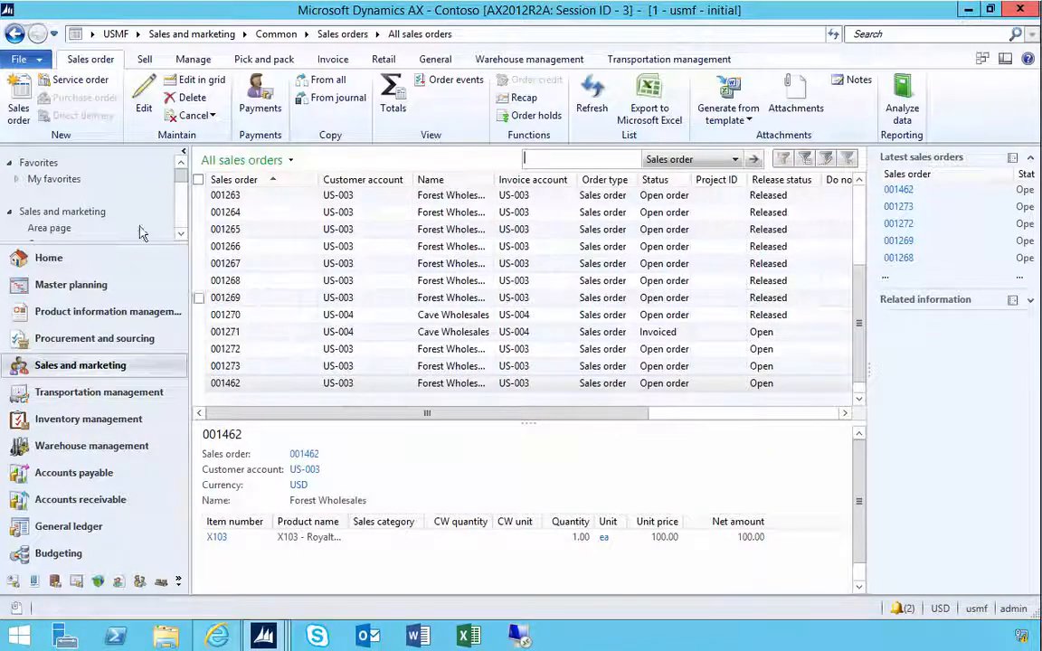
left_click(18, 109)
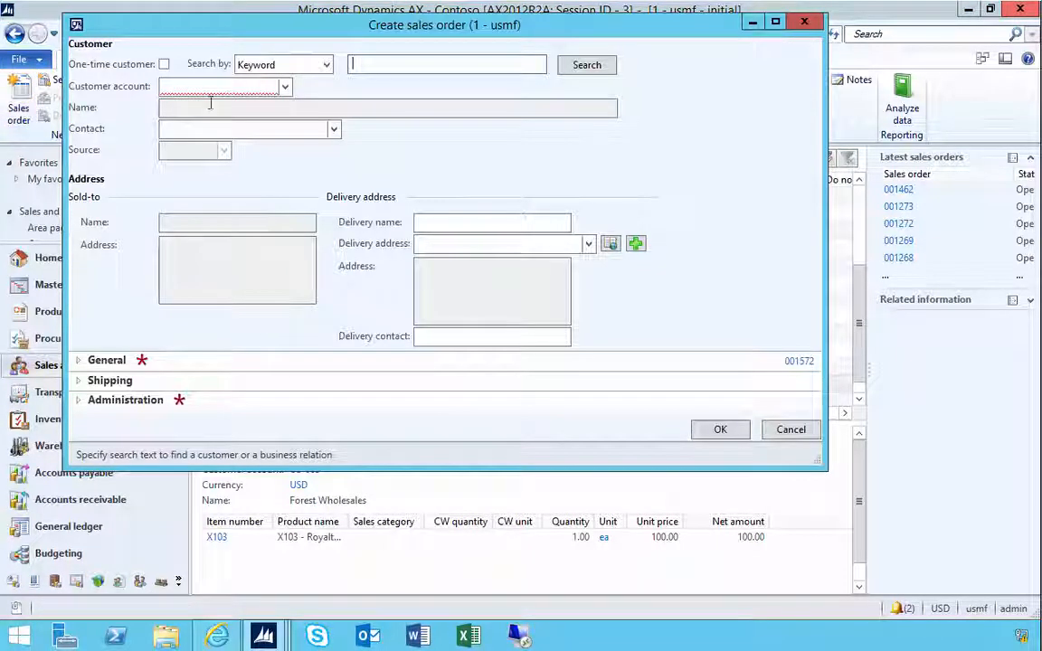
left_click(208, 87)
type("US")
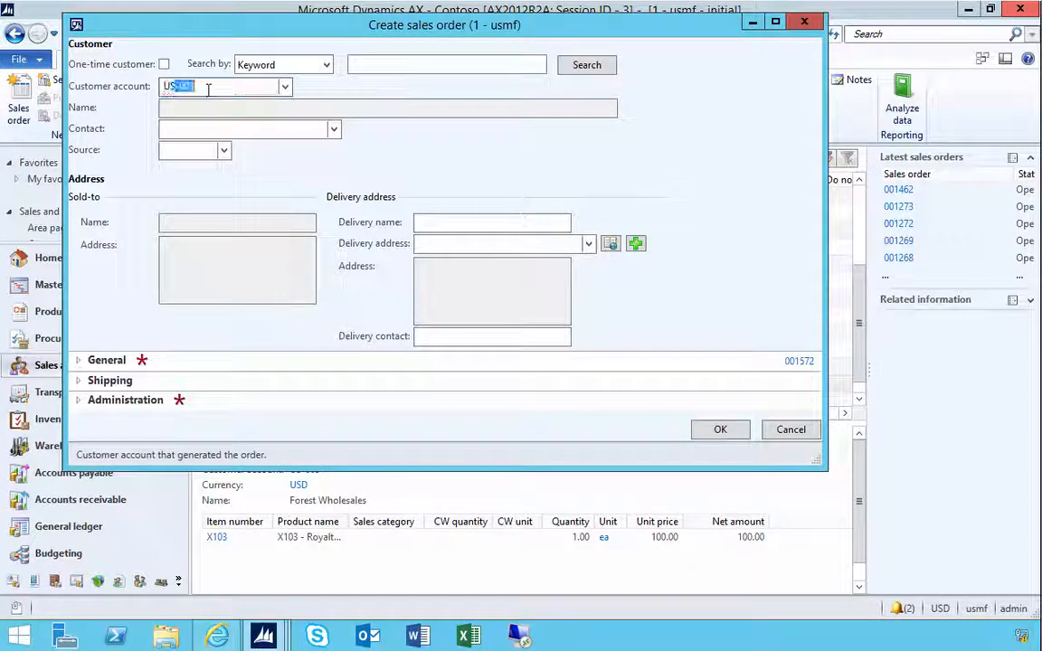
type("0")
key("BackSpace")
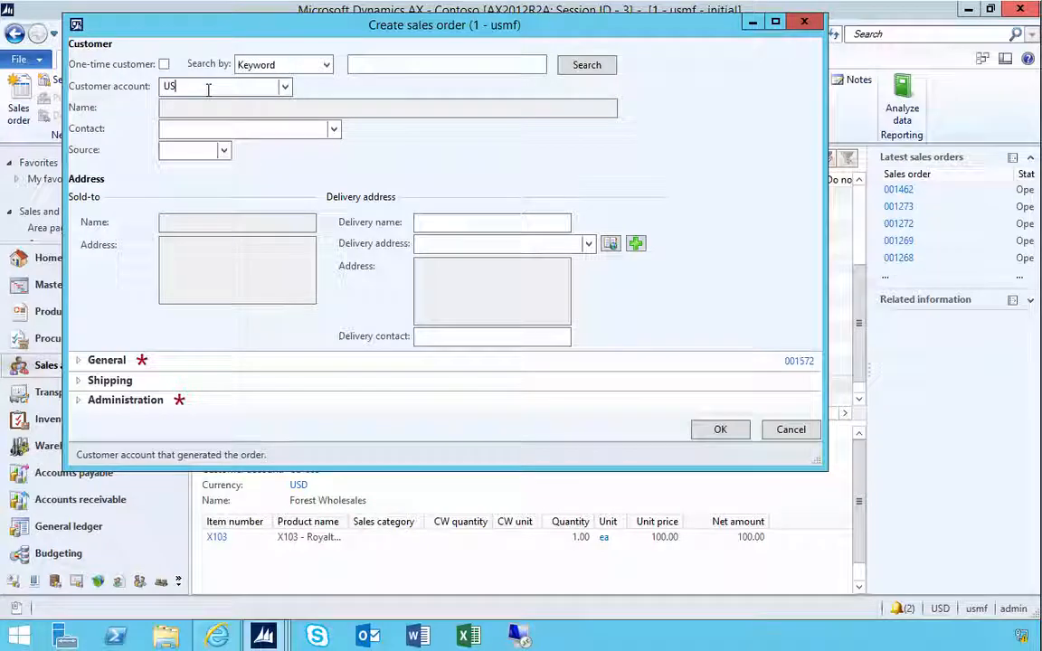
type("-003")
key("Tab")
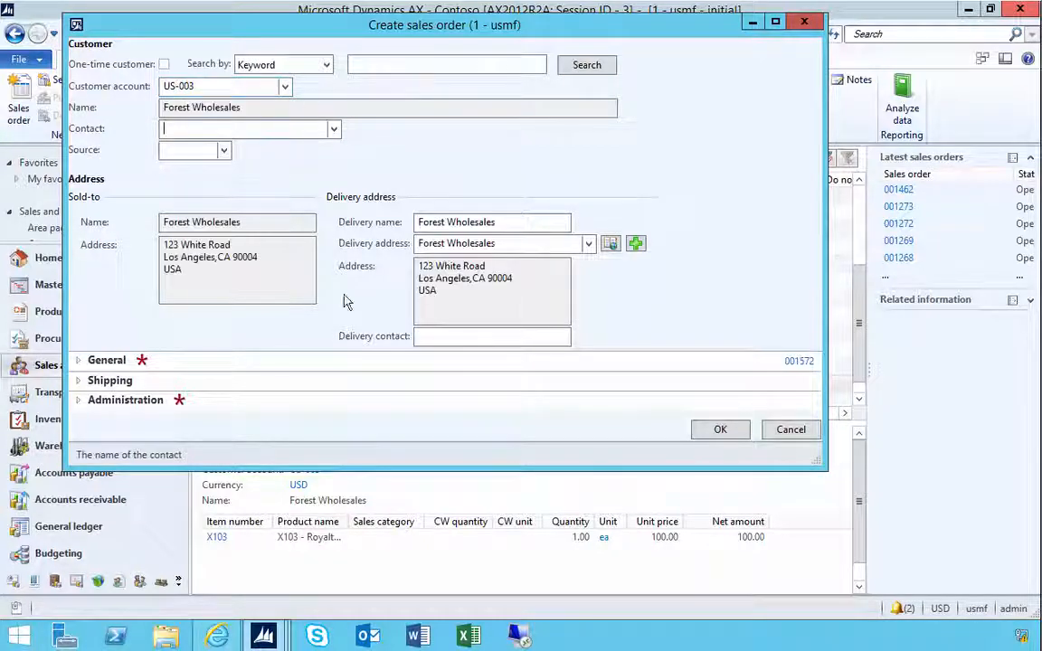
- Set the new order's warehouse to 21, confirm it, and add a line for item X103
left_click(90, 361)
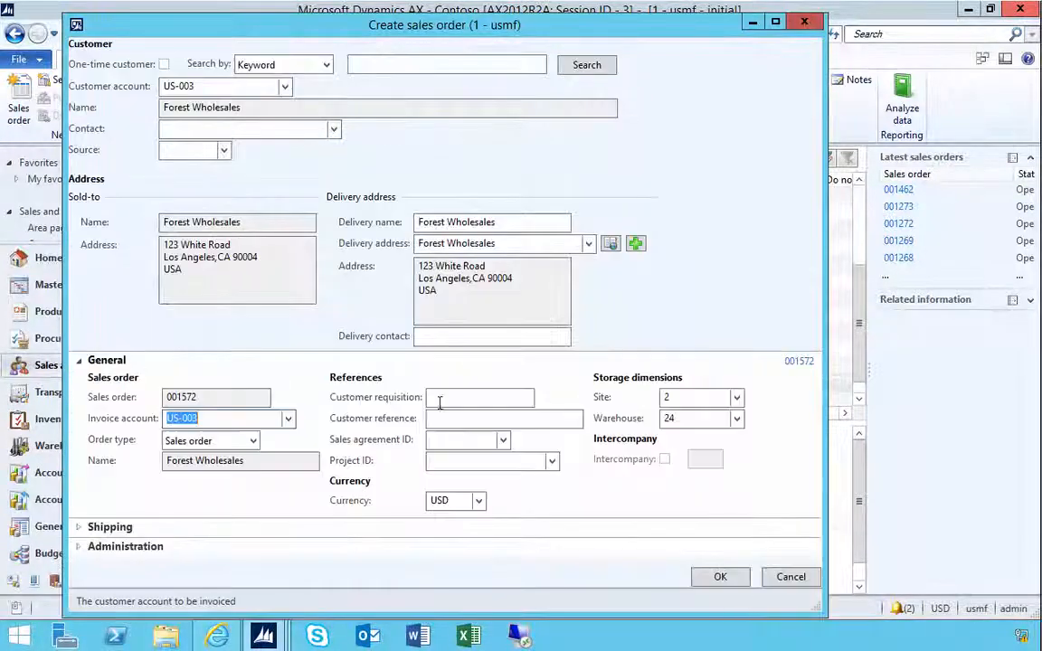
left_click(667, 418)
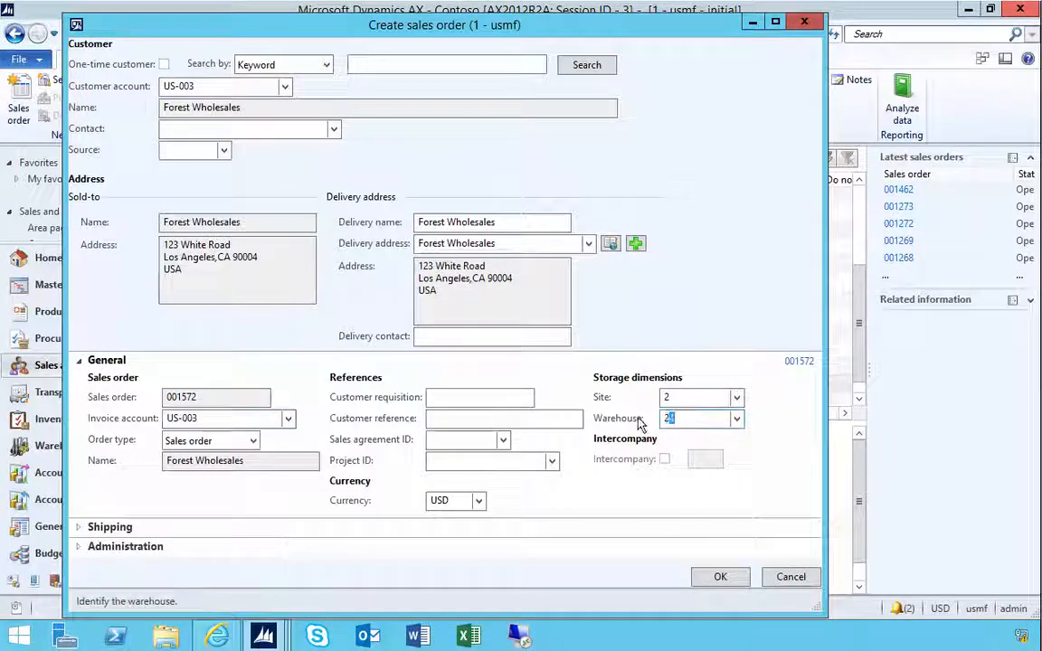
type("21")
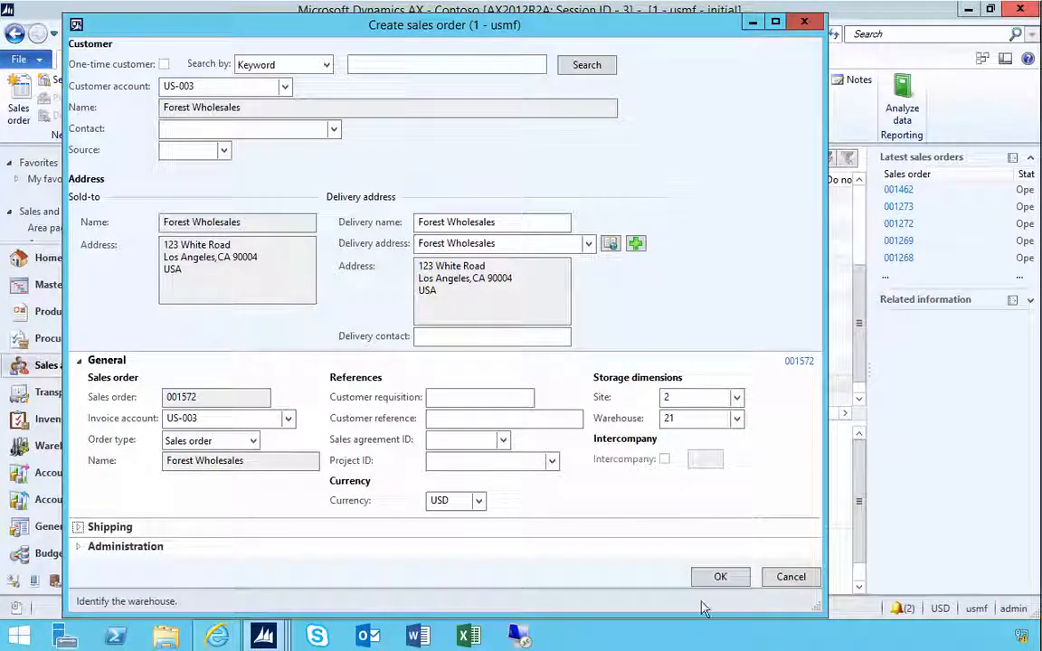
left_click(719, 580)
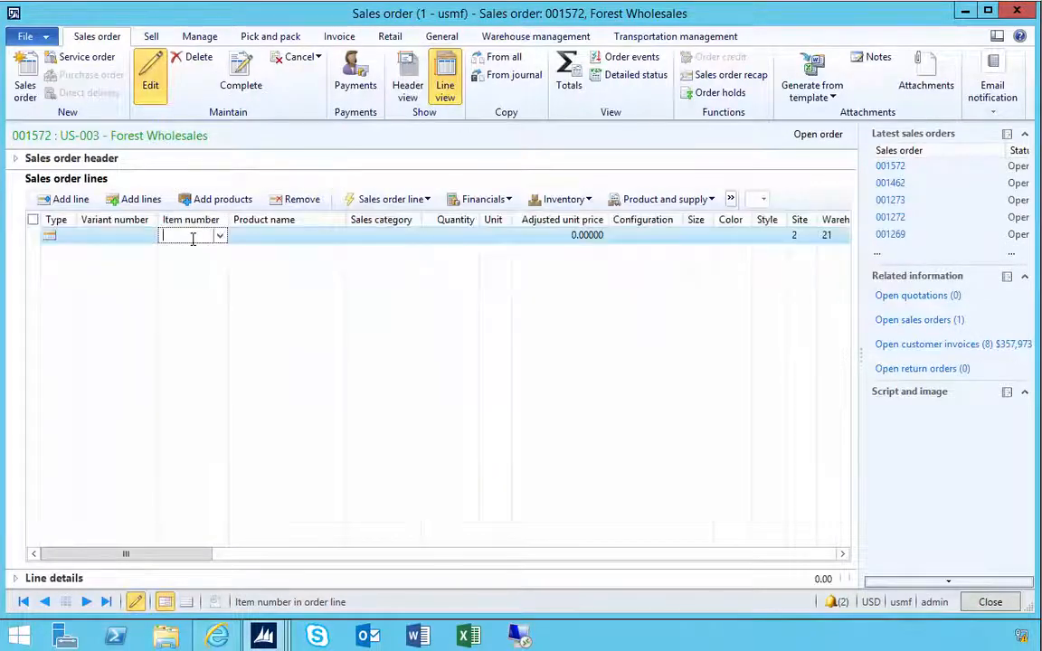
type("X105")
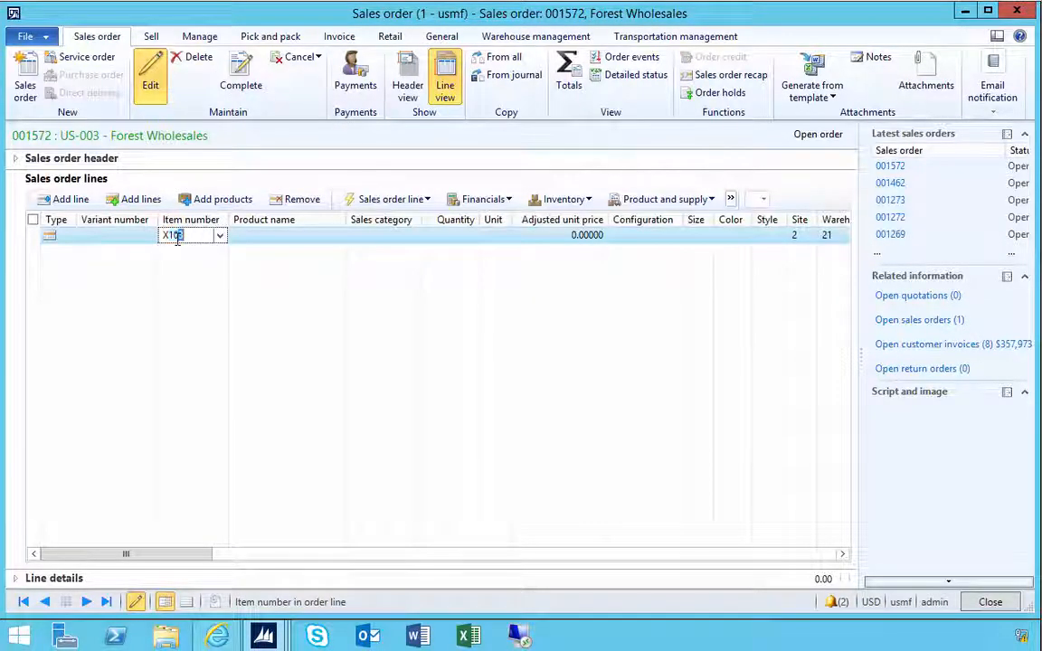
key("Tab")
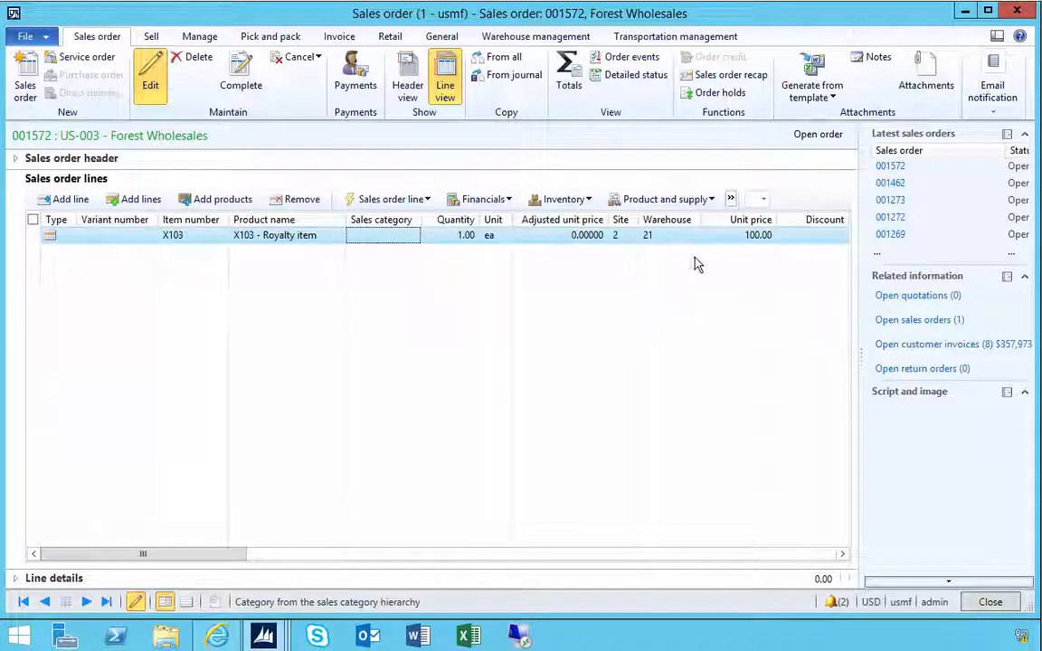
- Try to override the X103 line's unit price to 95, then cancel the price override dialog
left_click(738, 237)
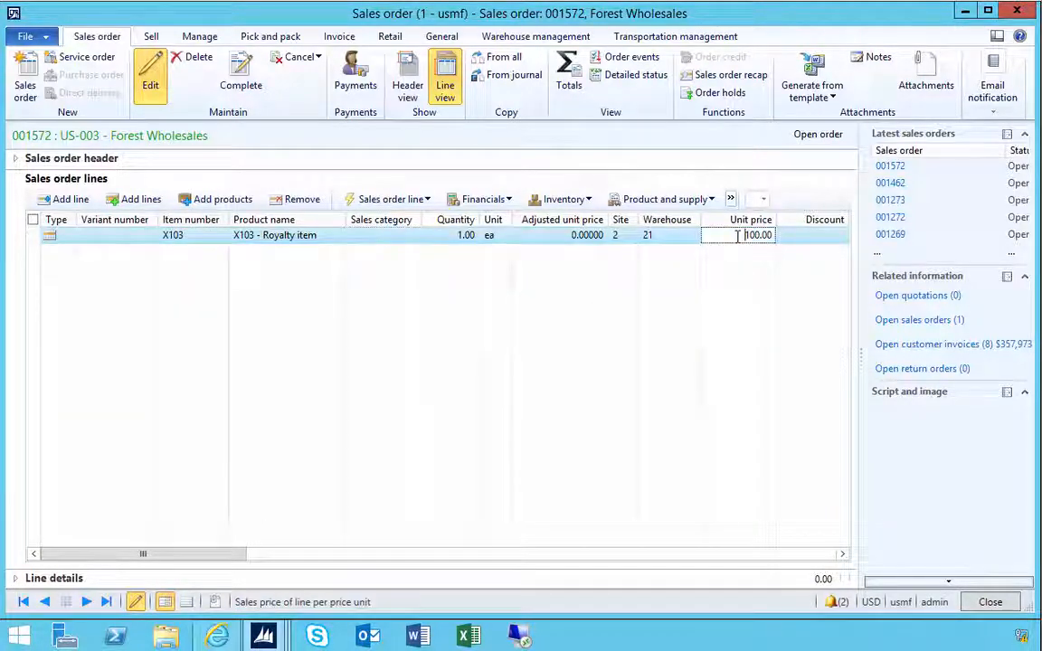
type("95")
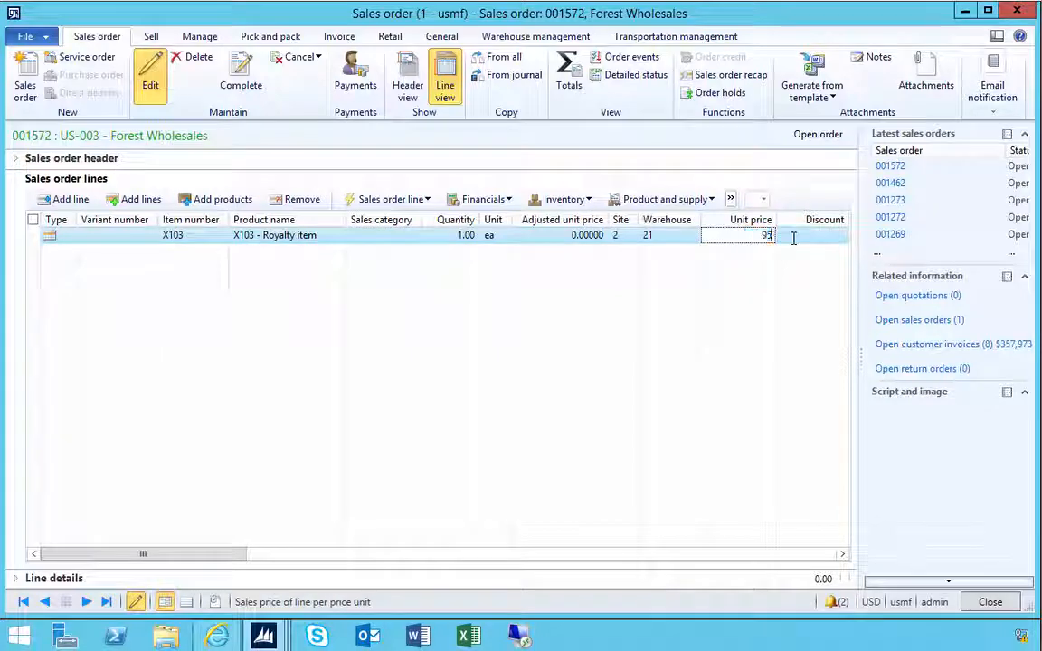
key("Tab")
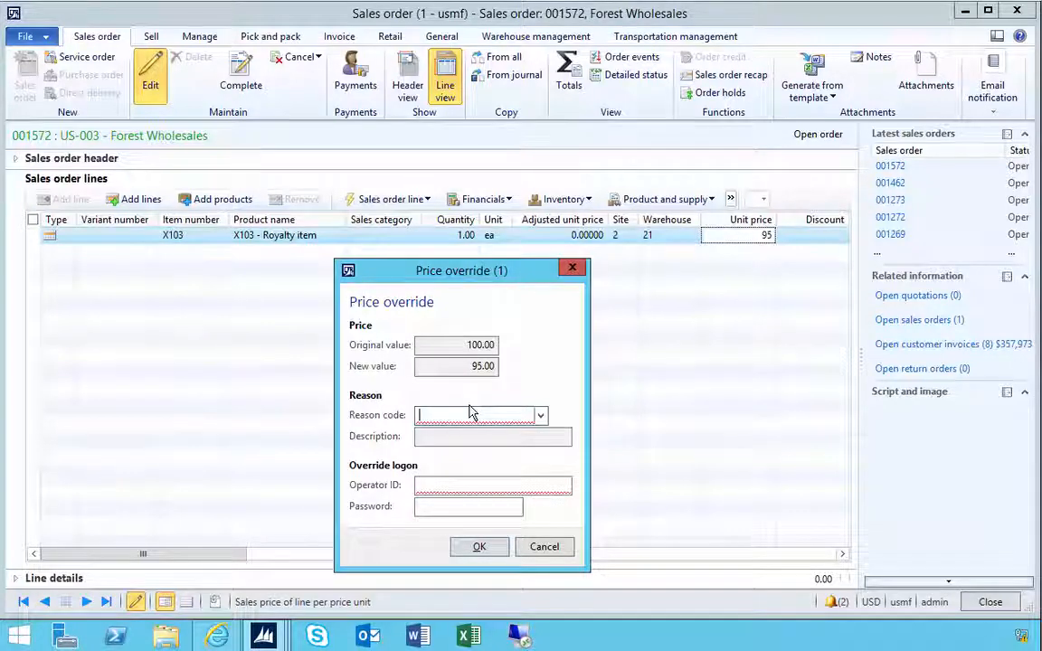
left_click(544, 548)
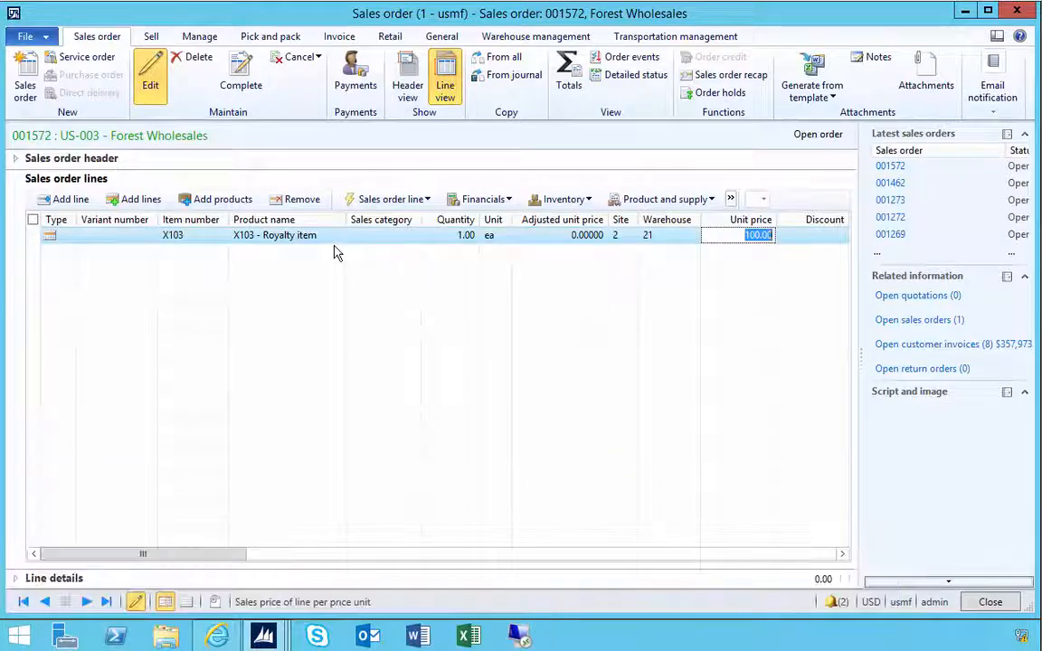
- Remove the X103 line from the sales order and confirm the deletion
left_click(299, 199)
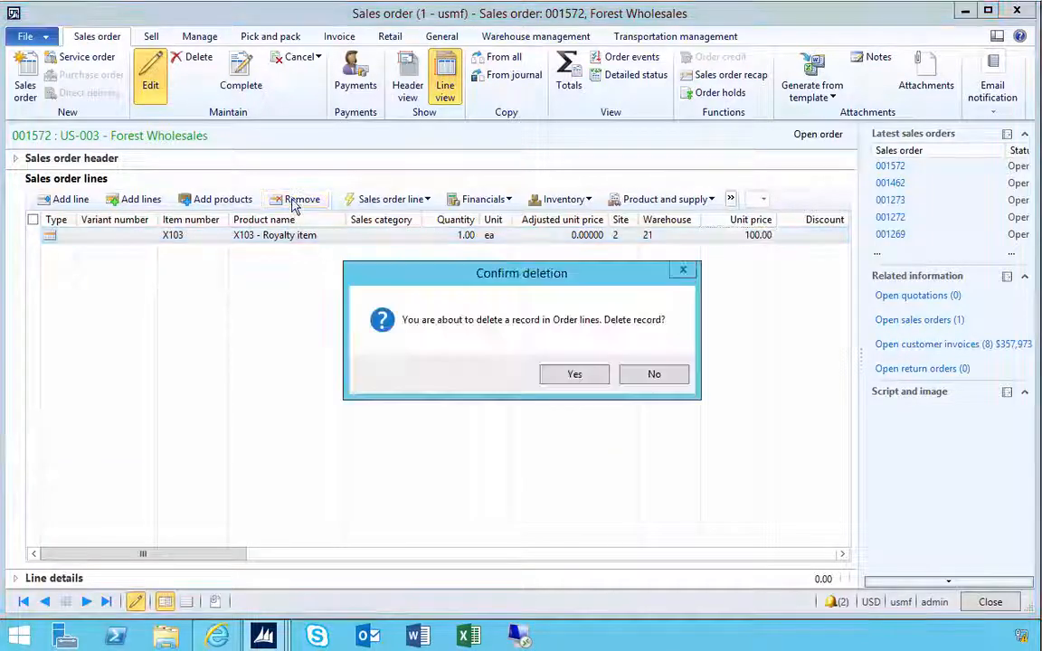
left_click(575, 375)
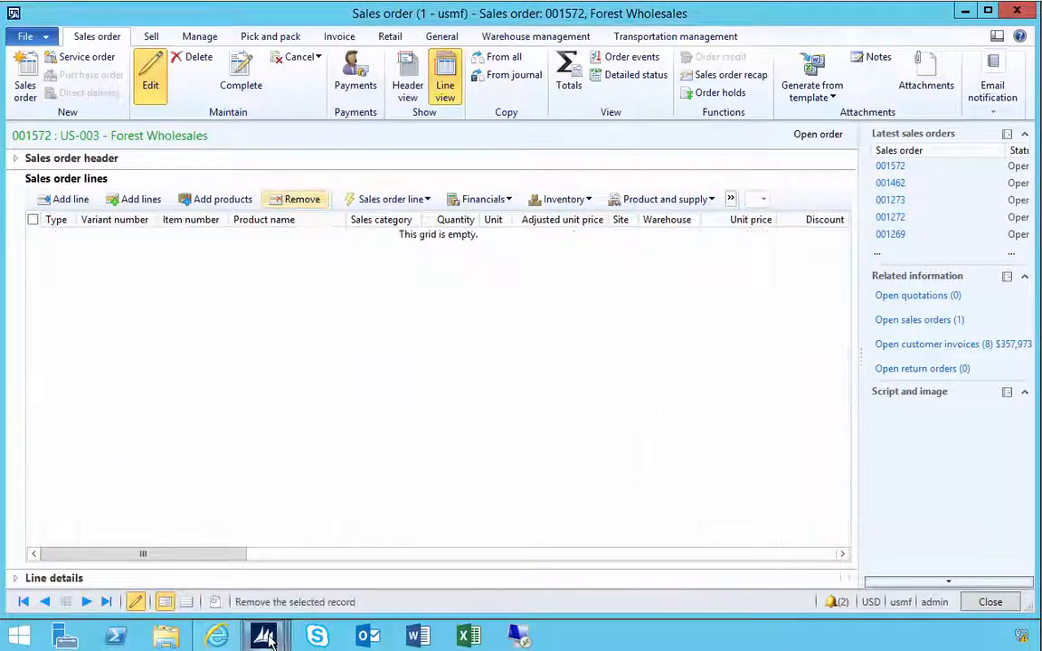
- Switch to the USMF Call Center window and collapse its Financial dimensions section
mouse_move(263, 636)
left_click(446, 577)
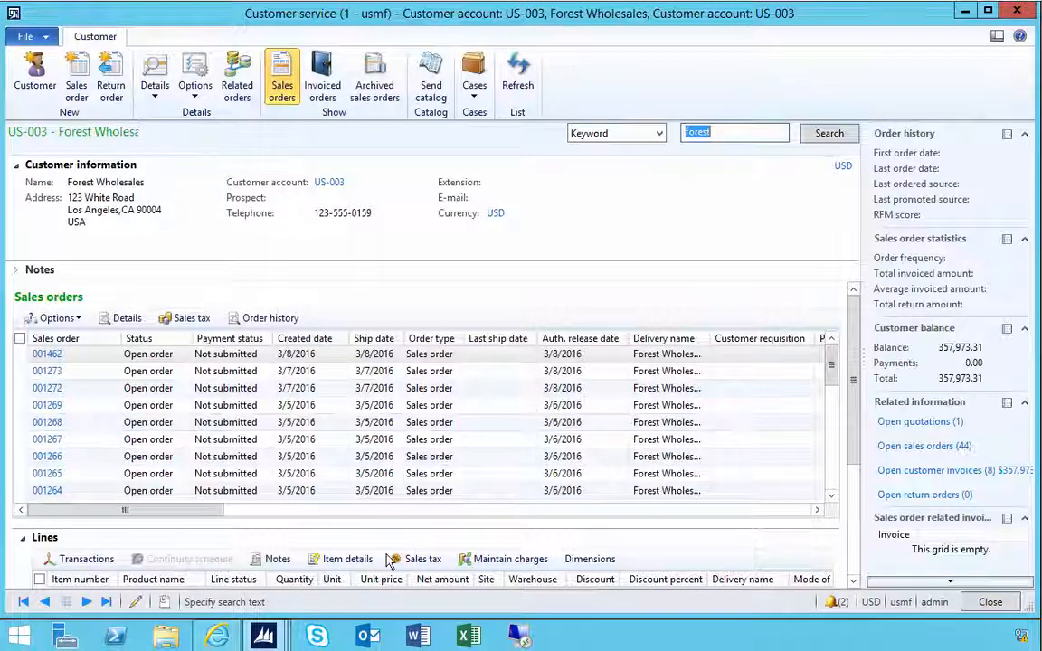
mouse_move(263, 639)
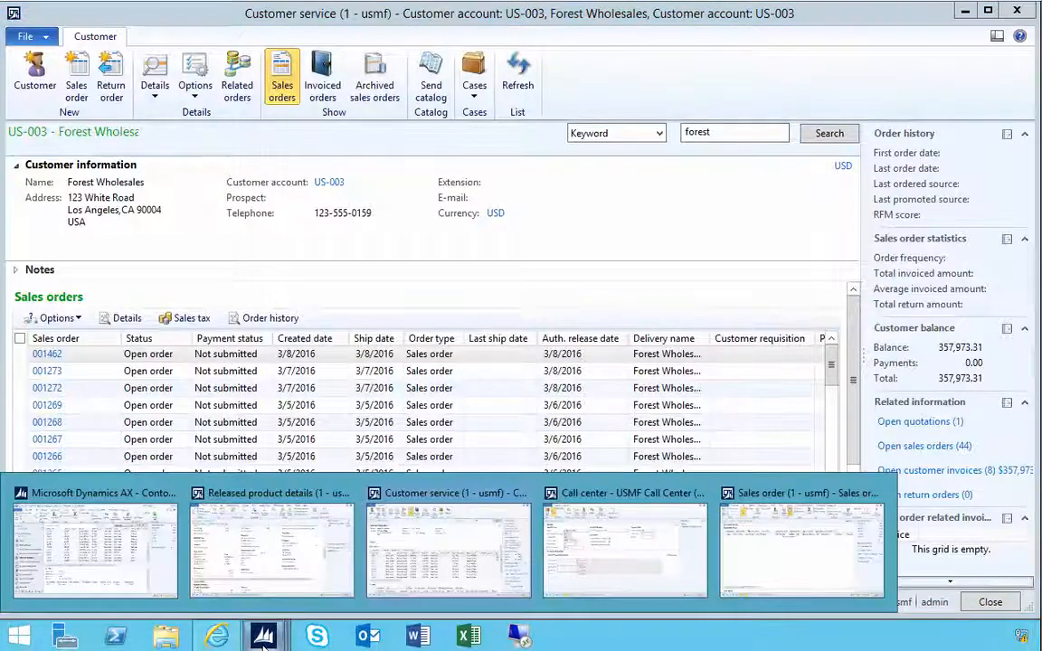
left_click(596, 563)
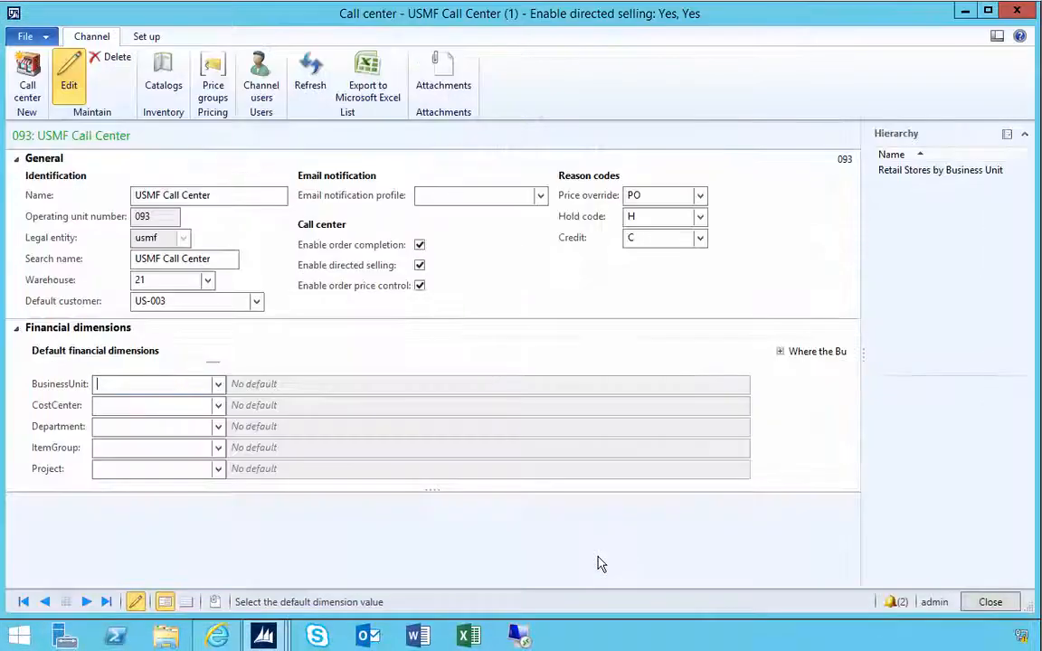
left_click(17, 330)
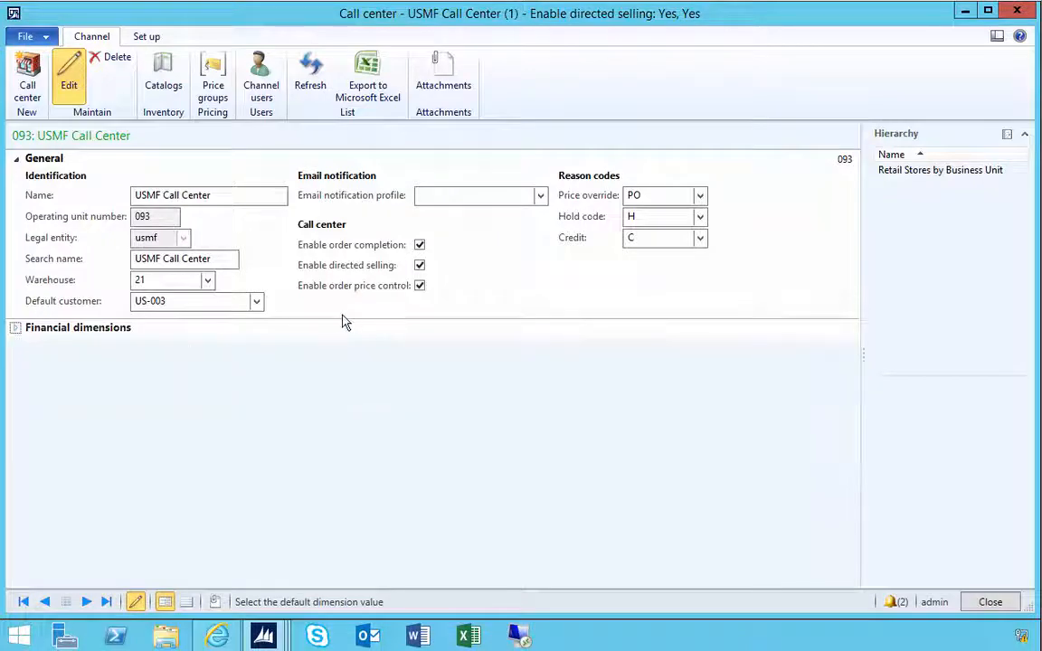